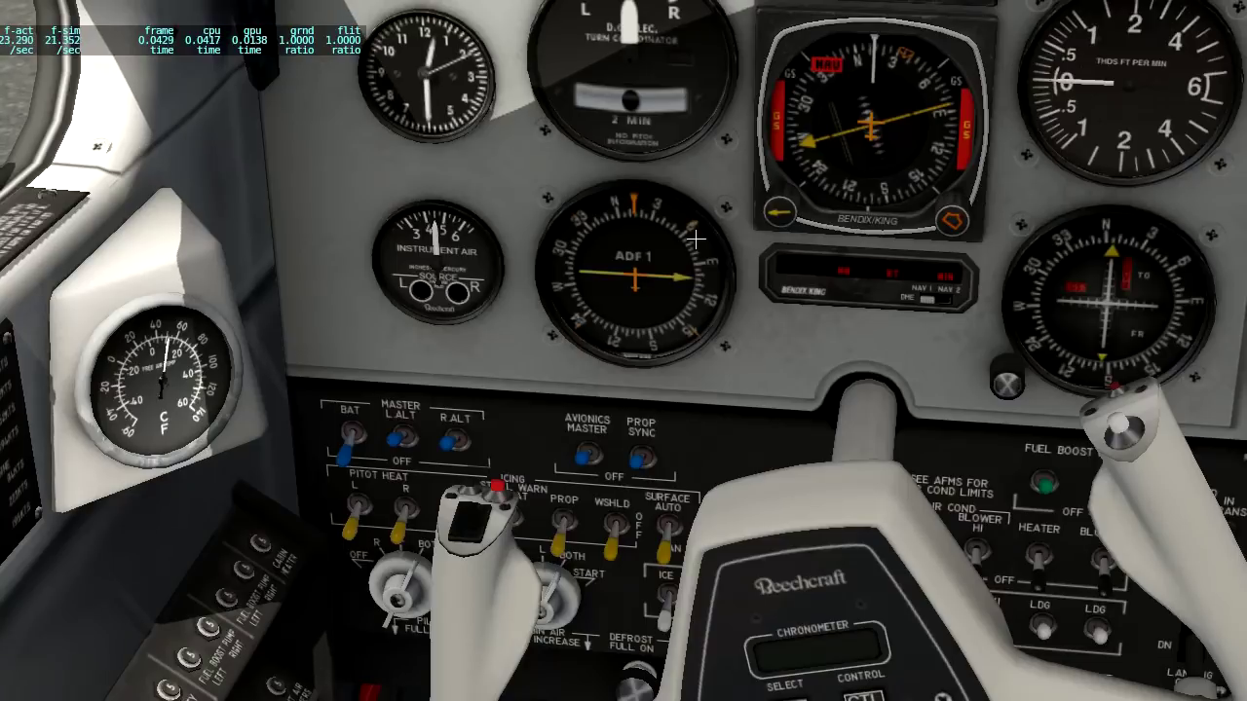
Step: Open the About DataRefTool information, move its window clear of the ADF gauge, and close it
{"action": "mouse_move", "coordinate": [309, 14]}
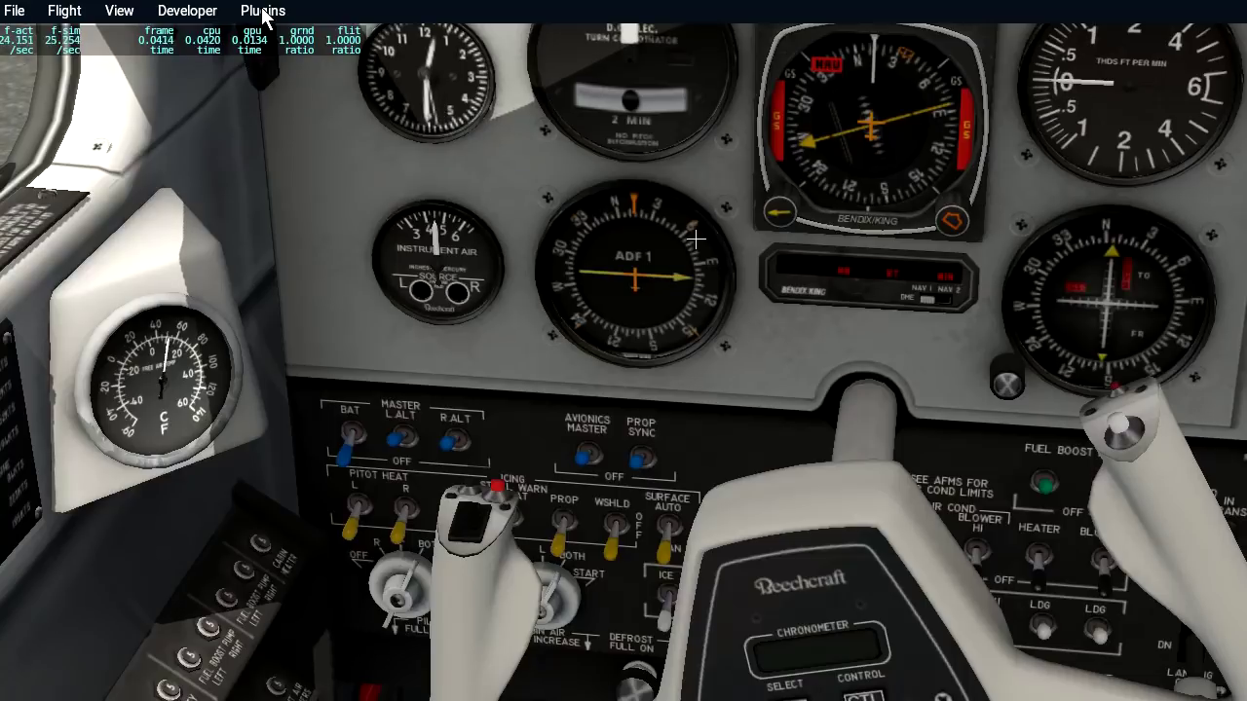
{"action": "left_click", "coordinate": [263, 12]}
{"action": "mouse_move", "coordinate": [260, 107]}
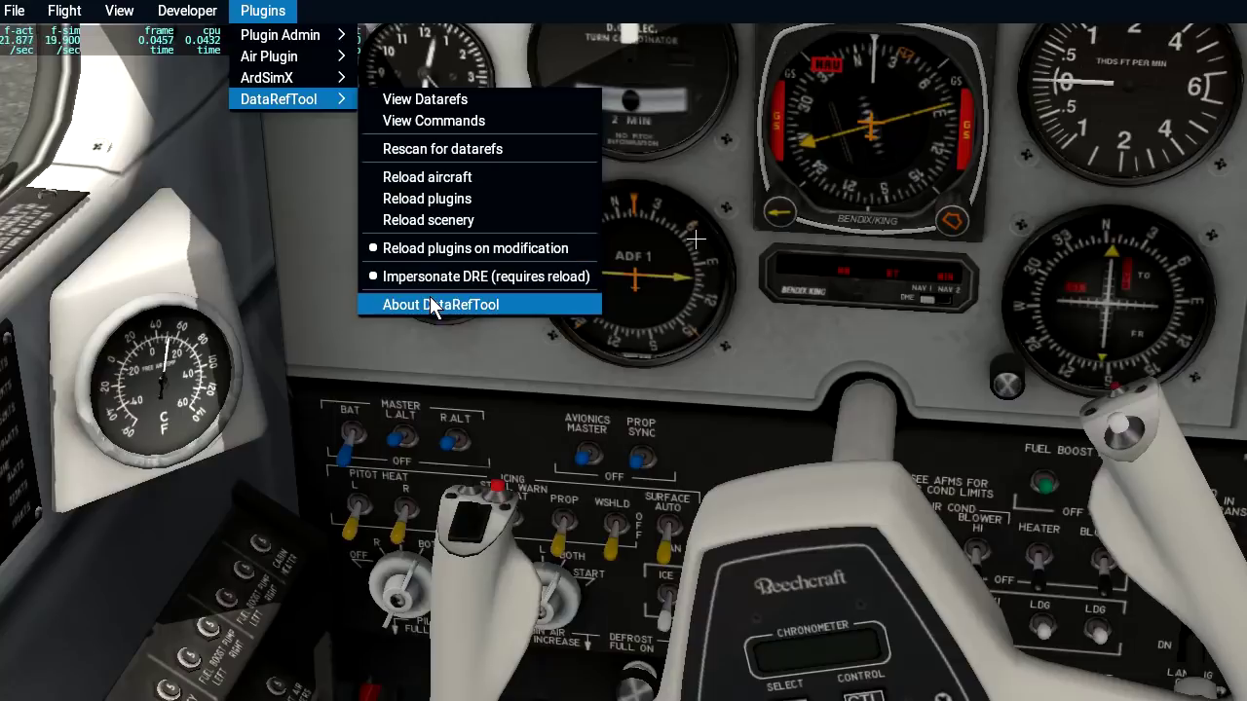
{"action": "left_click", "coordinate": [435, 305]}
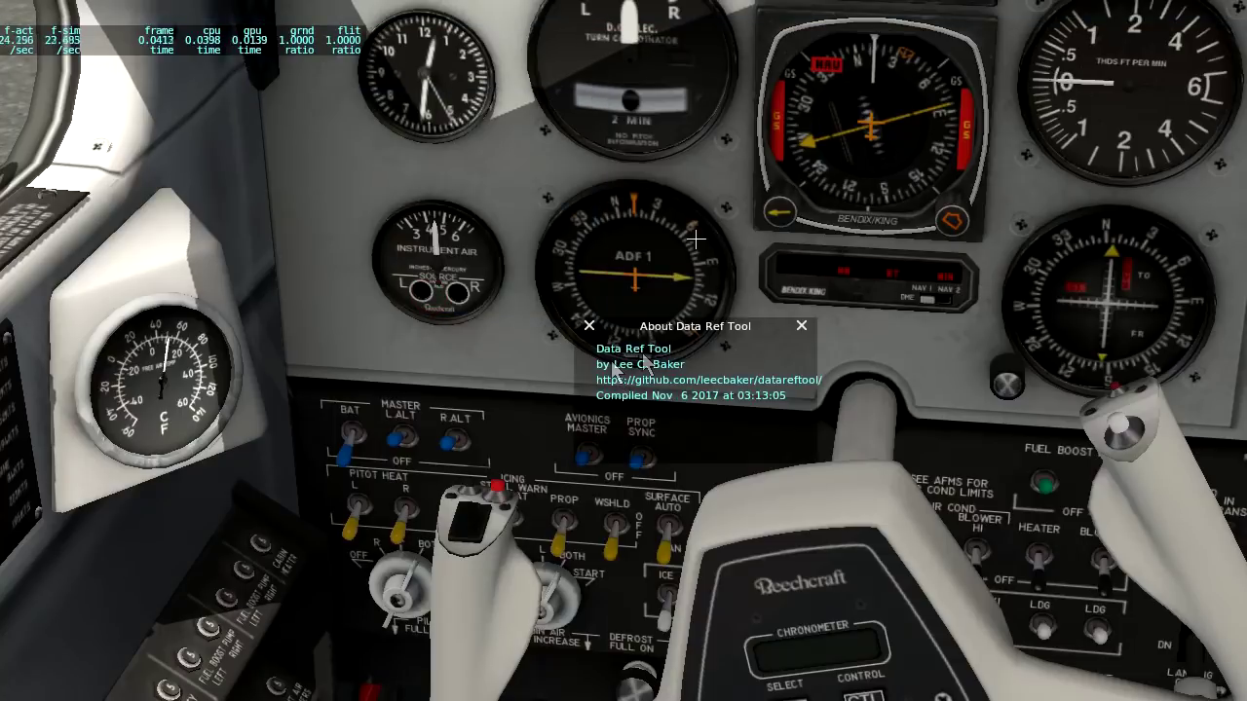
{"action": "left_click_drag", "start_coordinate": [767, 328], "coordinate": [545, 289]}
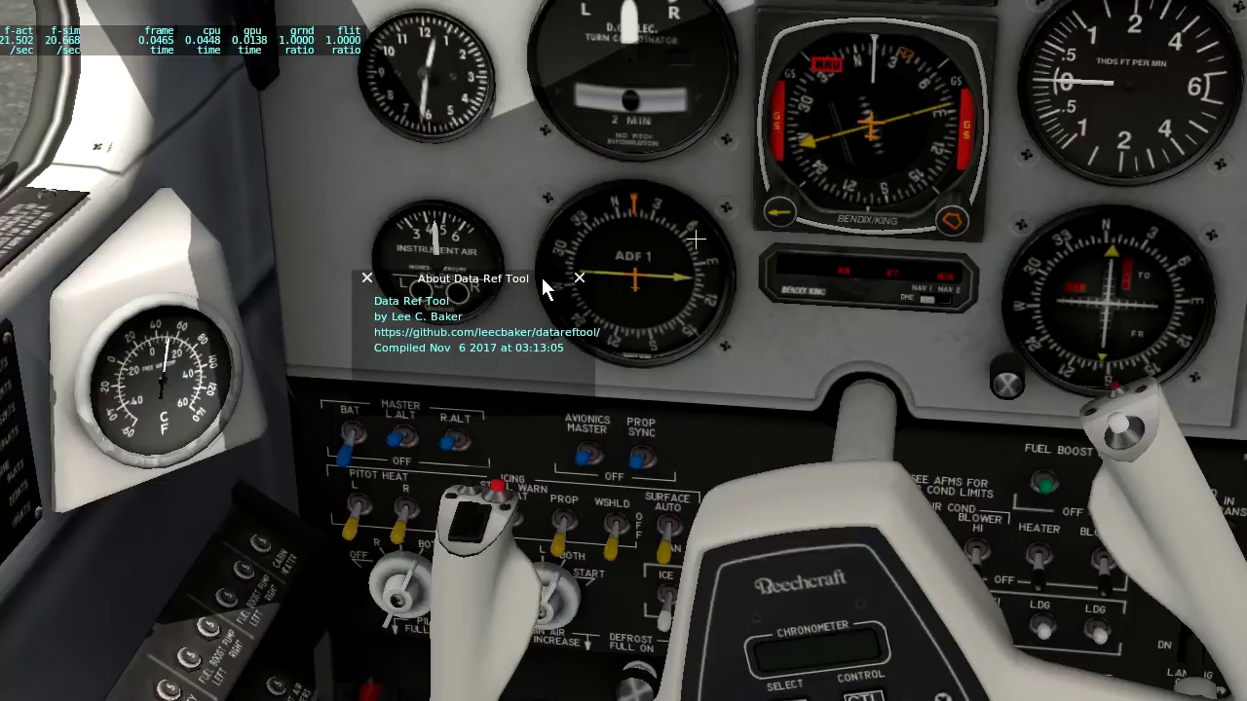
{"action": "left_click", "coordinate": [578, 278]}
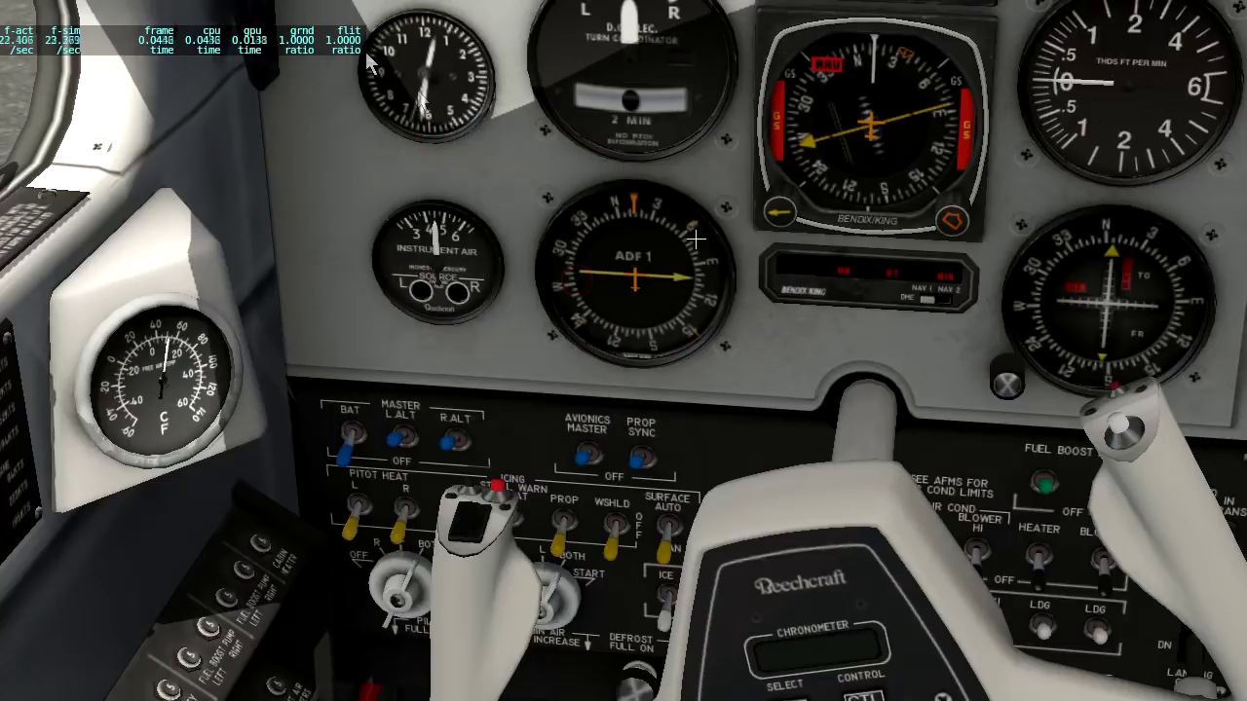
Step: Open the DataRefTool dataref viewer and browse the weather and weapons entries before returning to the end of the list
{"action": "left_click", "coordinate": [263, 11]}
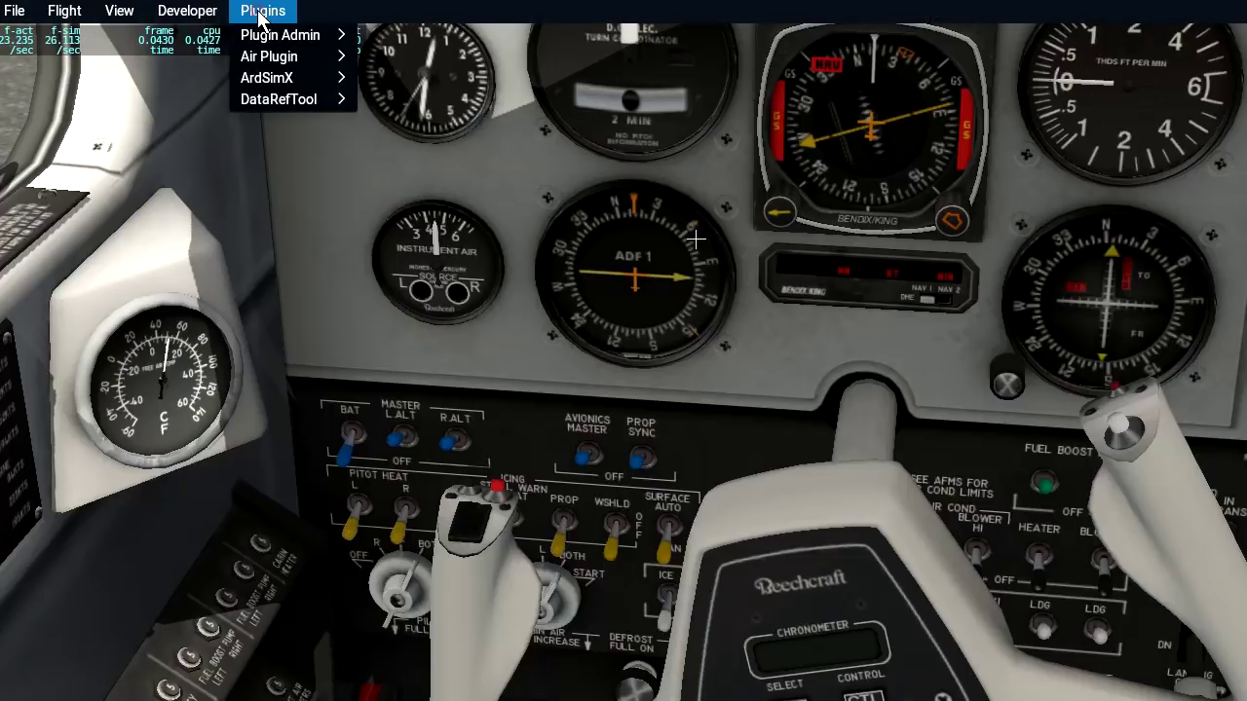
{"action": "mouse_move", "coordinate": [322, 100]}
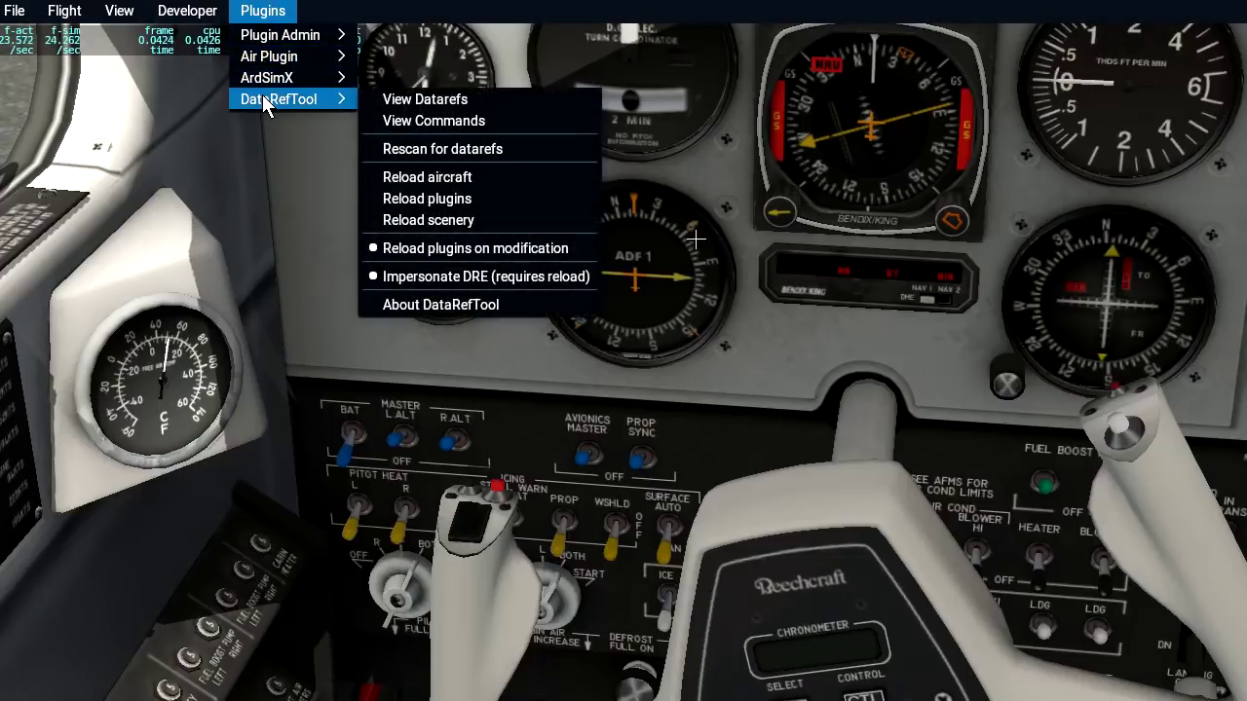
{"action": "left_click", "coordinate": [444, 100]}
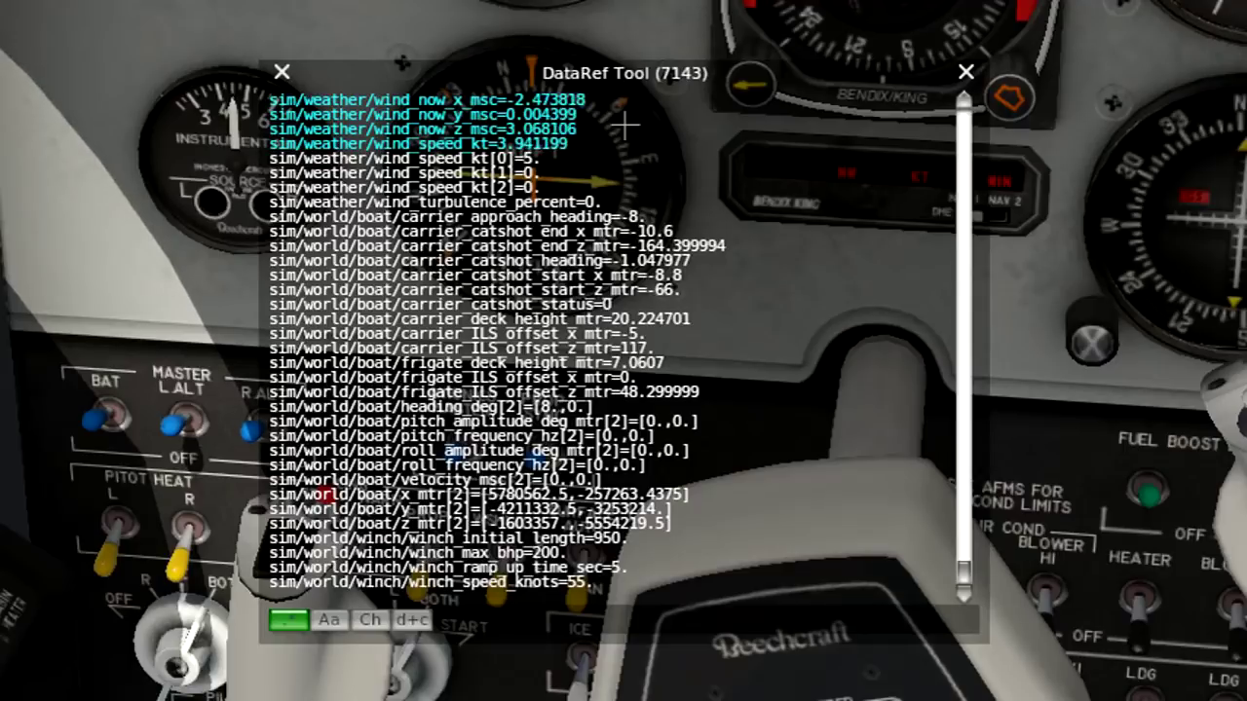
{"action": "scroll", "coordinate": [884, 296], "scroll_direction": "up", "scroll_amount": 8}
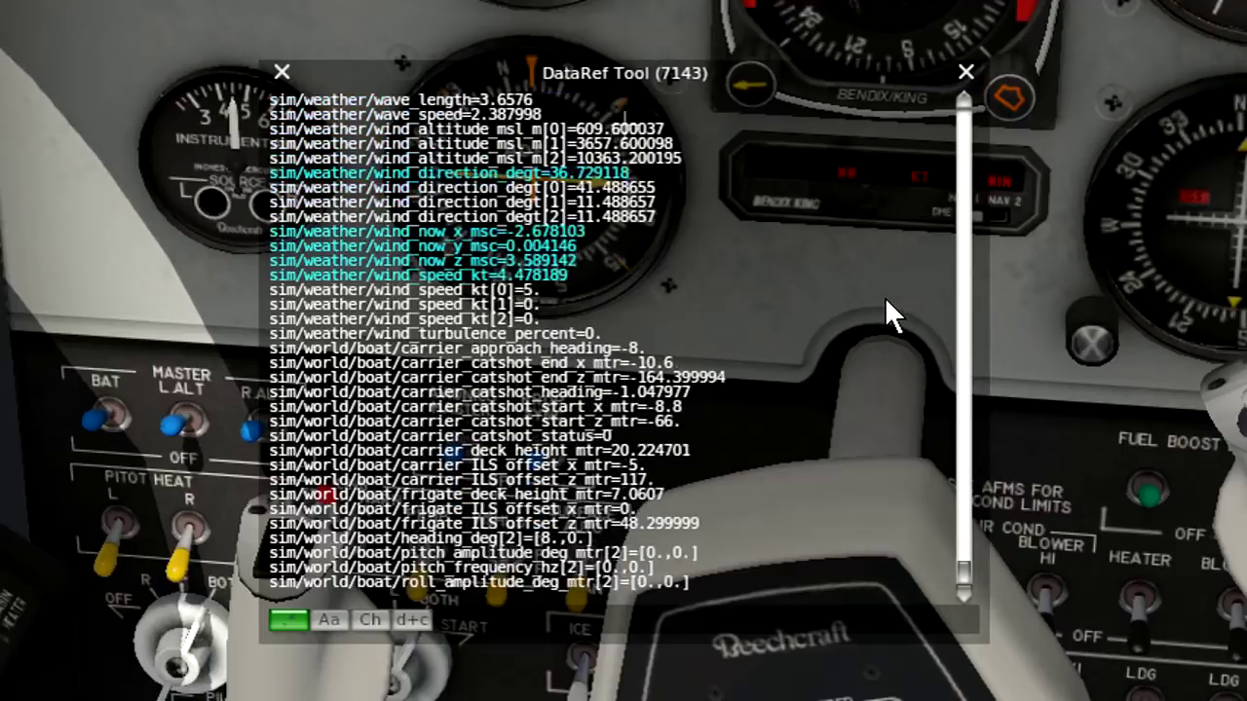
{"action": "scroll", "coordinate": [885, 295], "scroll_direction": "up", "scroll_amount": 8}
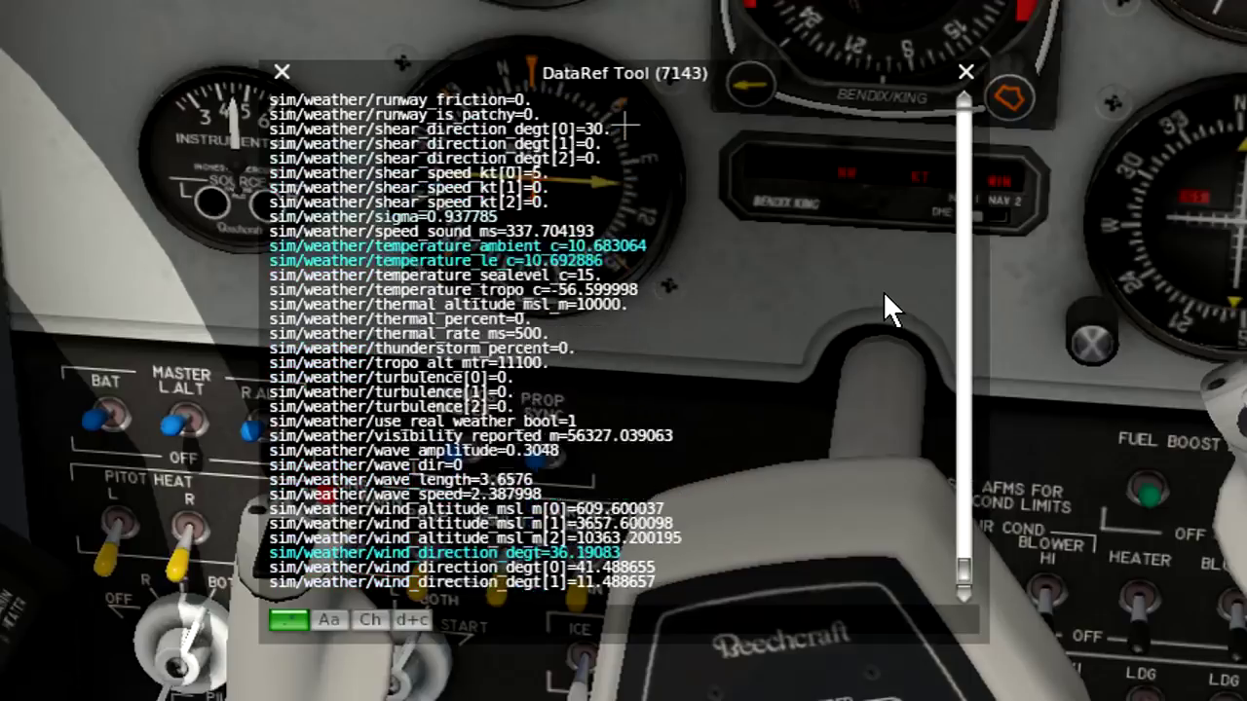
{"action": "scroll", "coordinate": [885, 295], "scroll_direction": "up", "scroll_amount": 10}
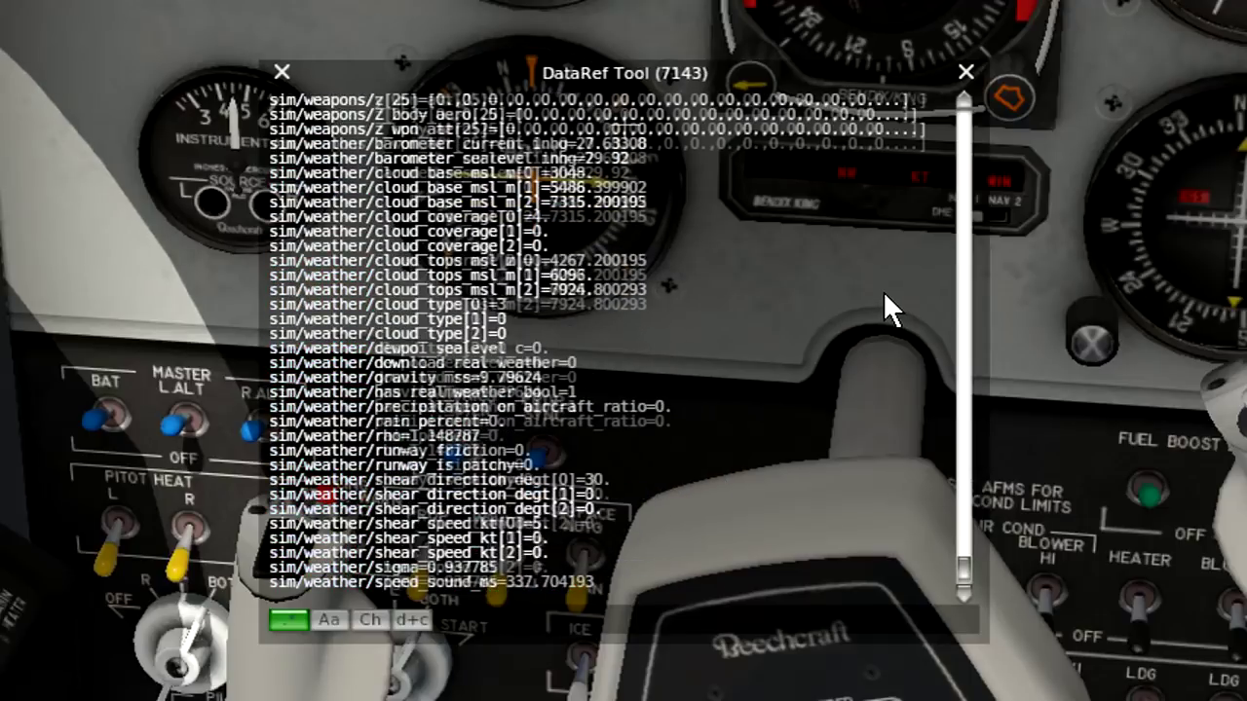
{"action": "scroll", "coordinate": [887, 307], "scroll_direction": "up", "scroll_amount": 10}
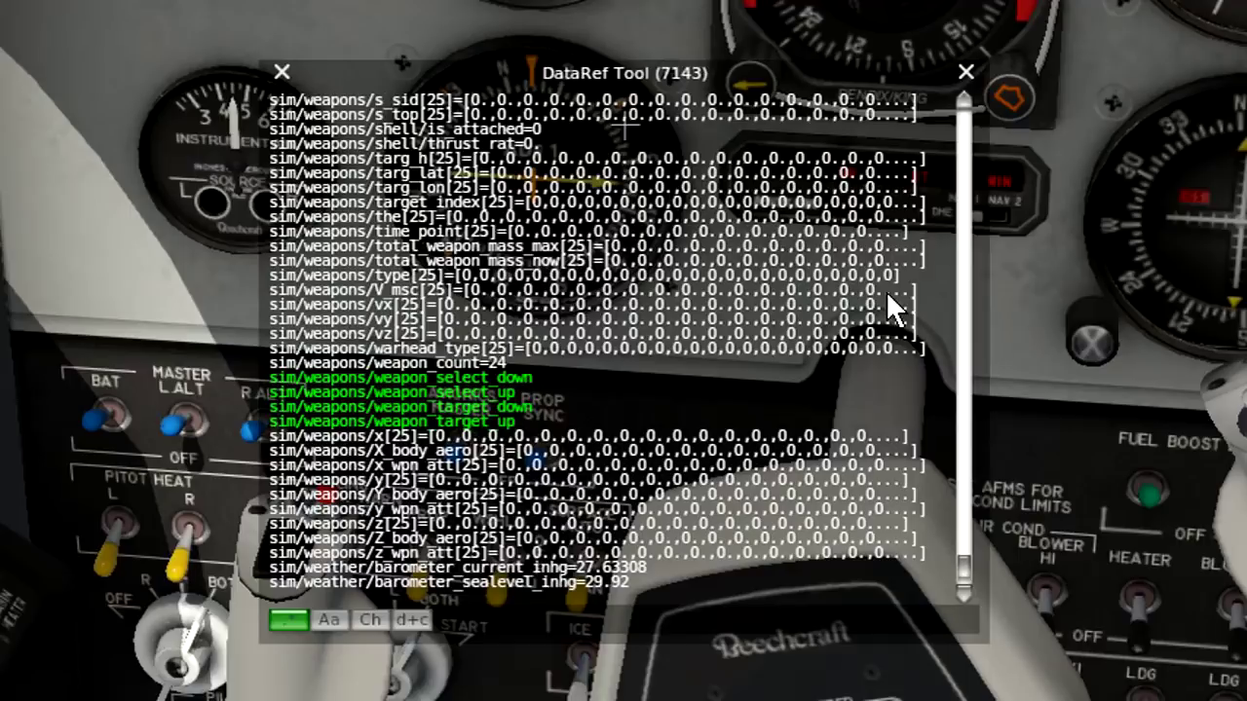
{"action": "scroll", "coordinate": [891, 307], "scroll_direction": "up", "scroll_amount": 5}
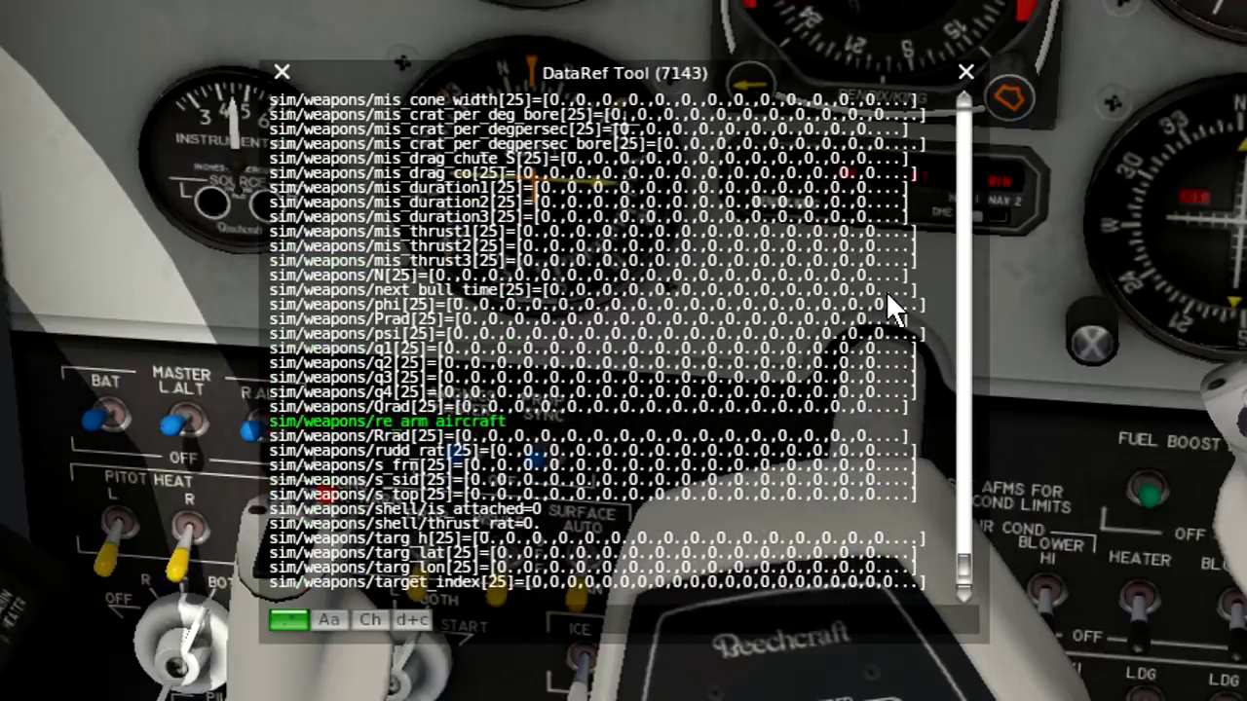
{"action": "left_click_drag", "start_coordinate": [954, 576], "coordinate": [949, 649]}
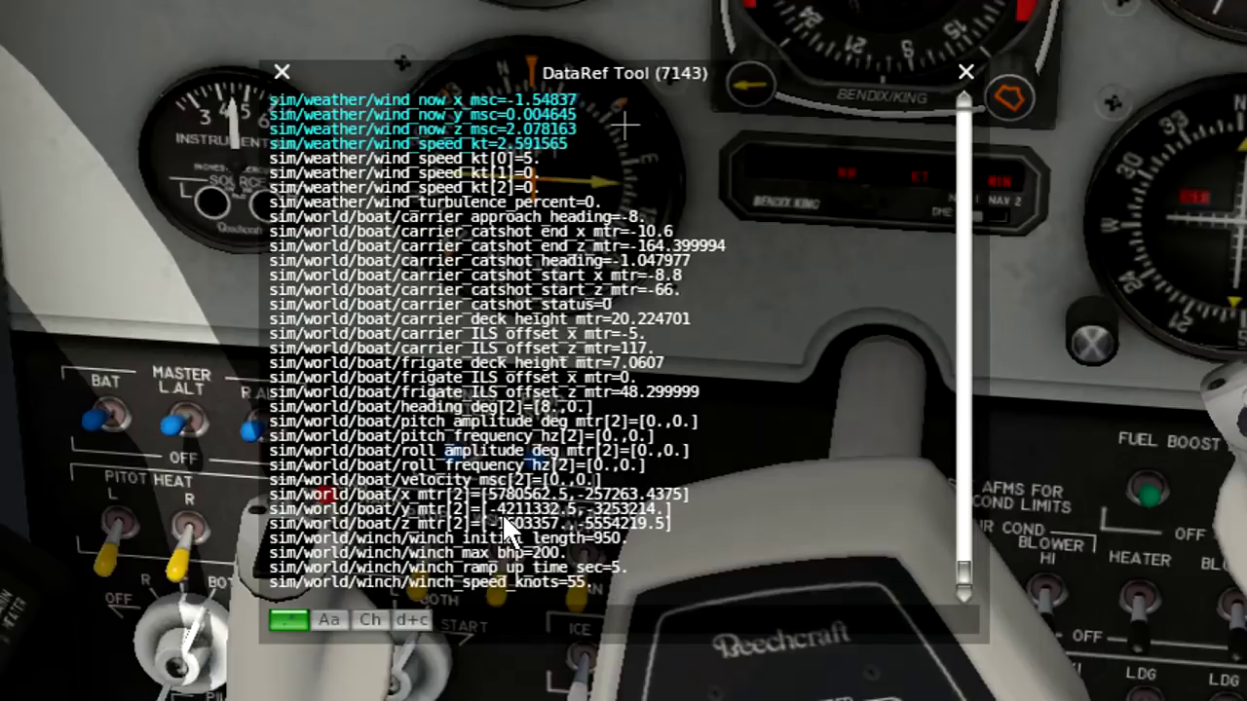
Step: Switch regular-expression search off and on again, and filter the dataref list by "bat"
{"action": "left_click", "coordinate": [290, 621]}
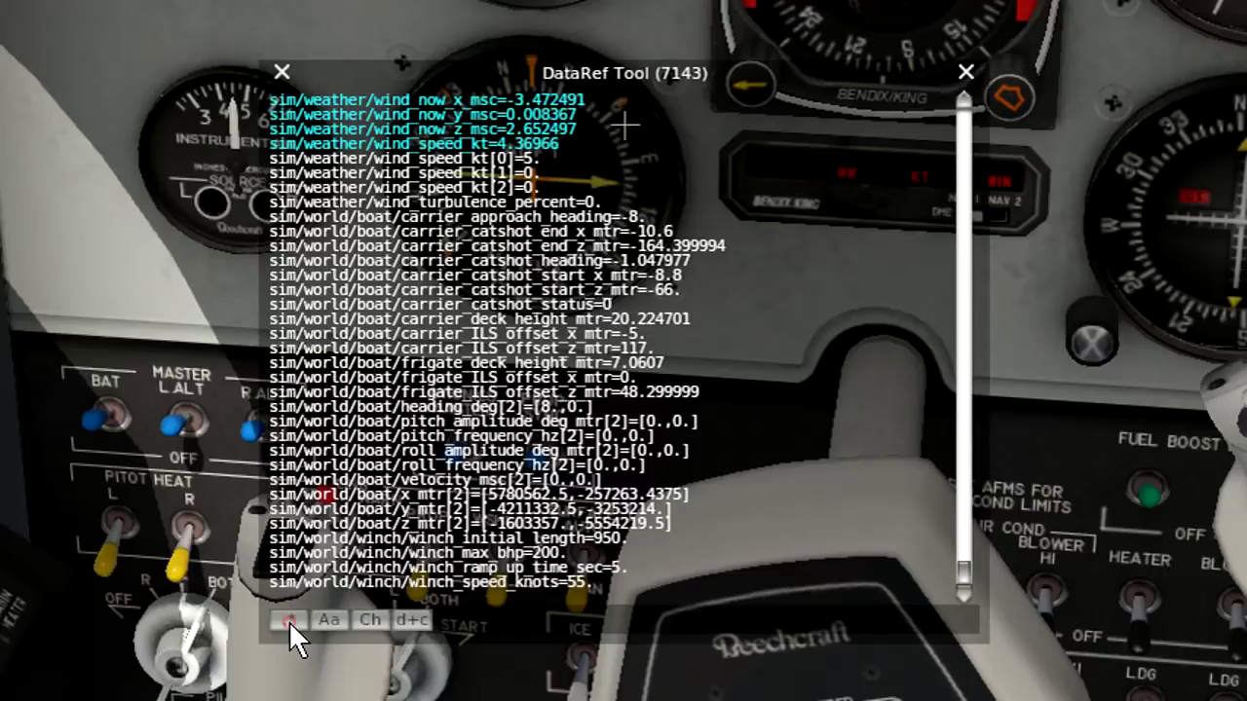
{"action": "left_click", "coordinate": [288, 621]}
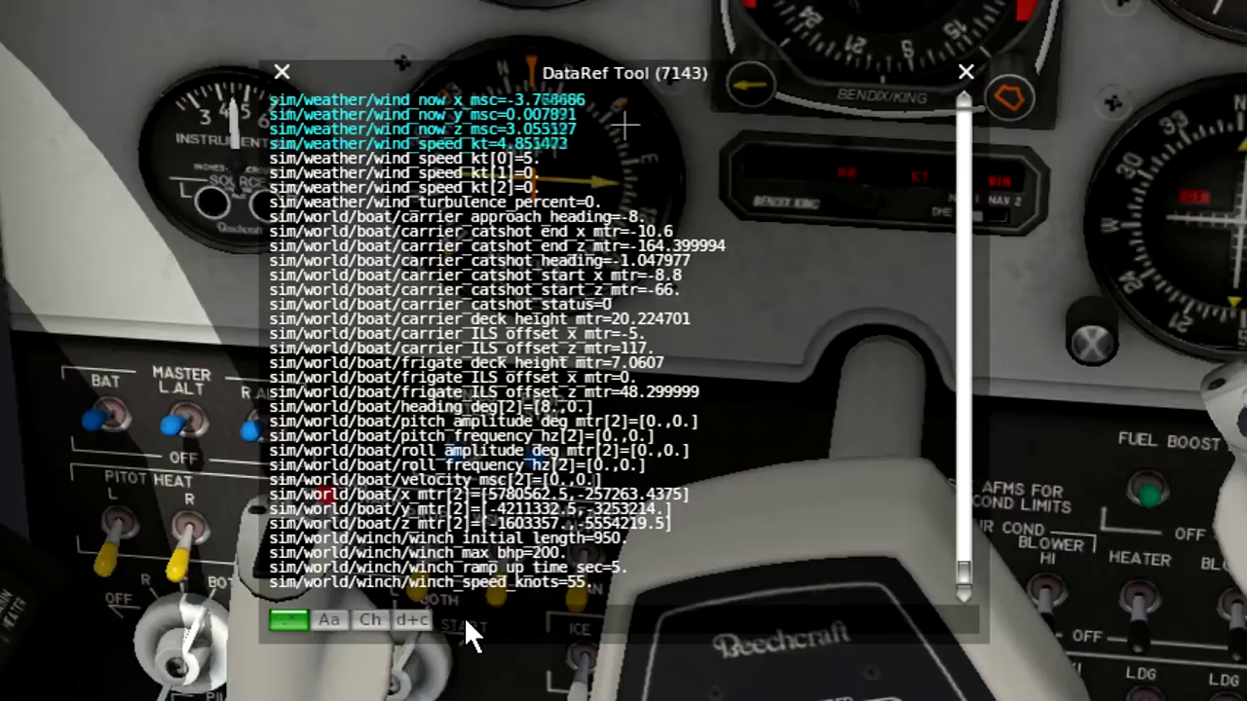
{"action": "type", "text": "bat"}
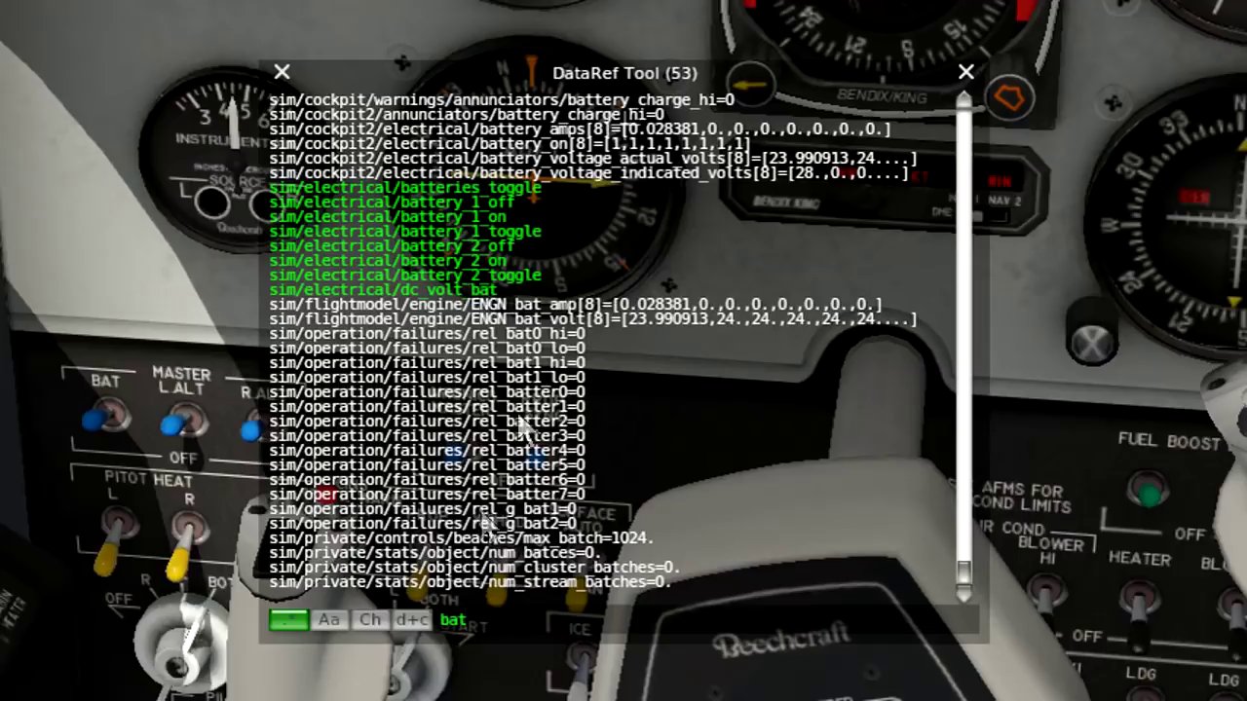
Step: Turn the BAT master switch off and back on while examining how the battery datarefs in the list respond
{"action": "scroll", "coordinate": [537, 173], "scroll_direction": "up", "scroll_amount": 5}
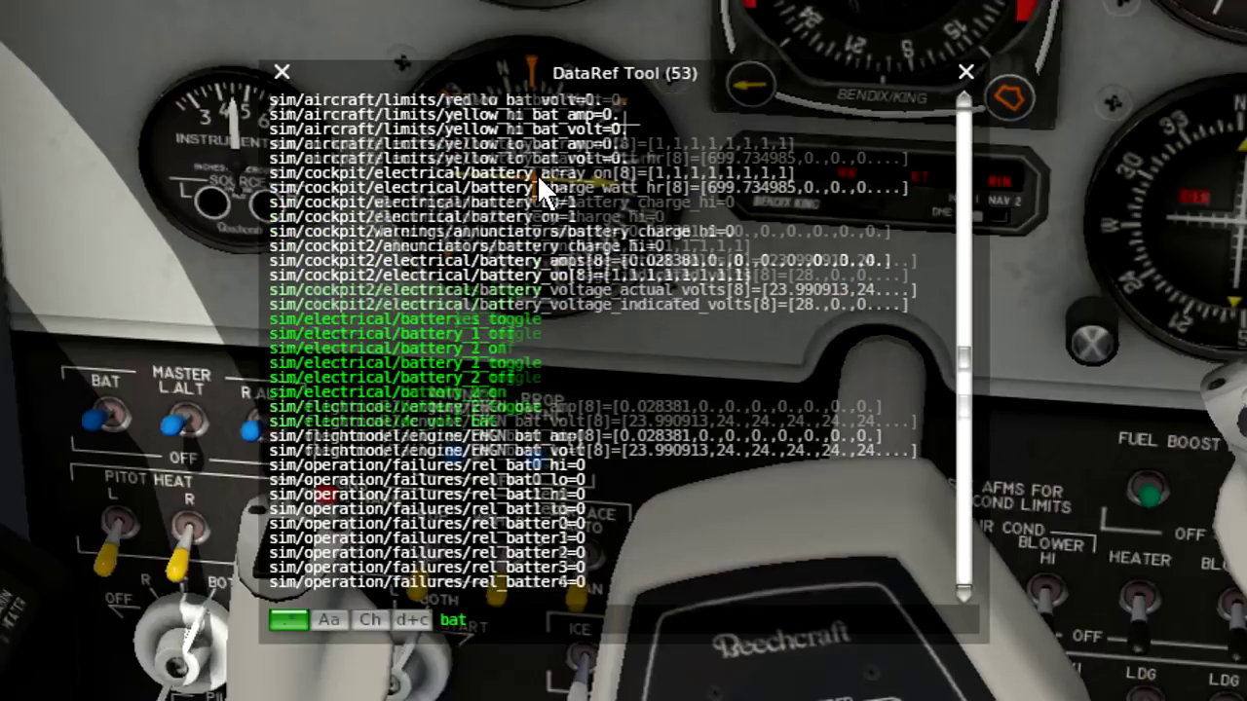
{"action": "scroll", "coordinate": [537, 174], "scroll_direction": "up", "scroll_amount": 4}
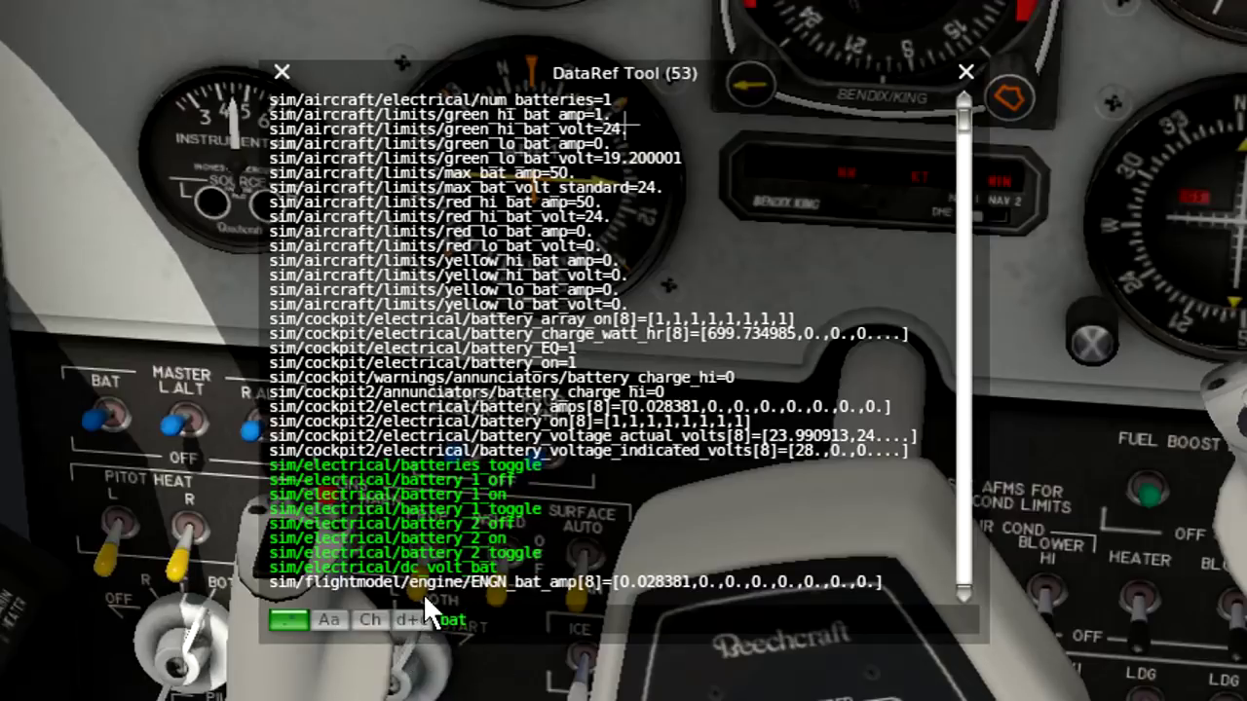
{"action": "left_click", "coordinate": [90, 430]}
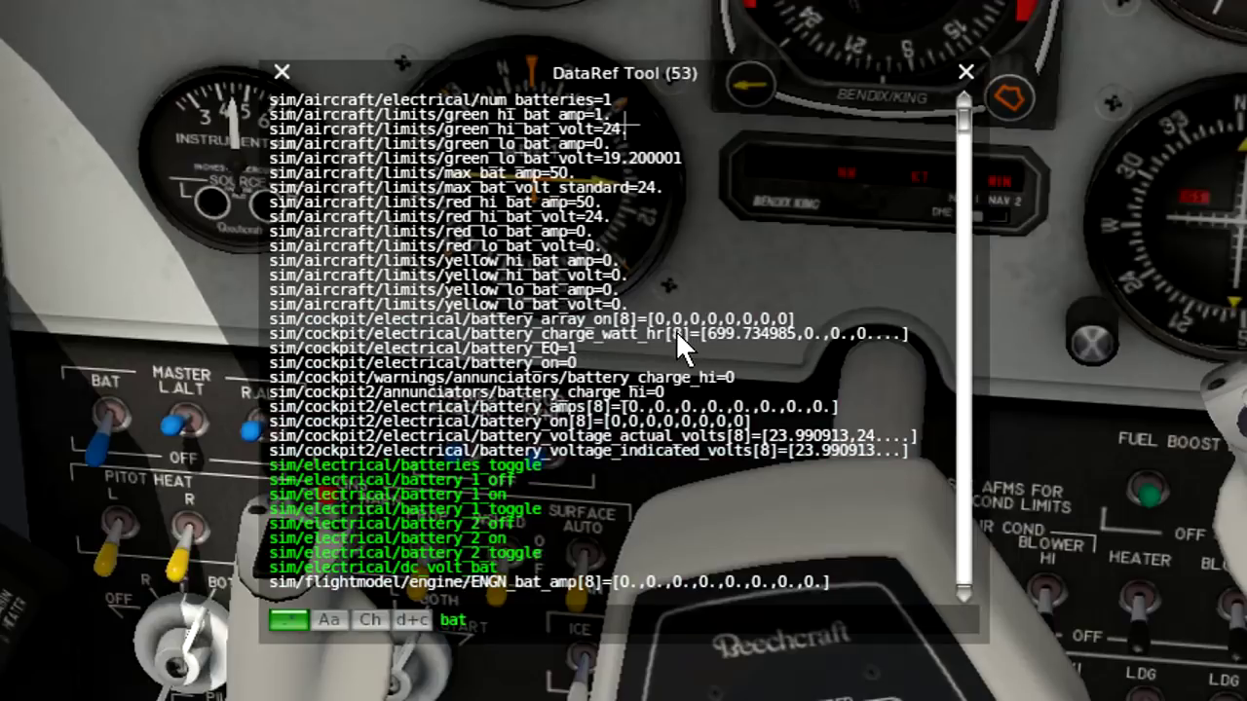
{"action": "left_click", "coordinate": [104, 421]}
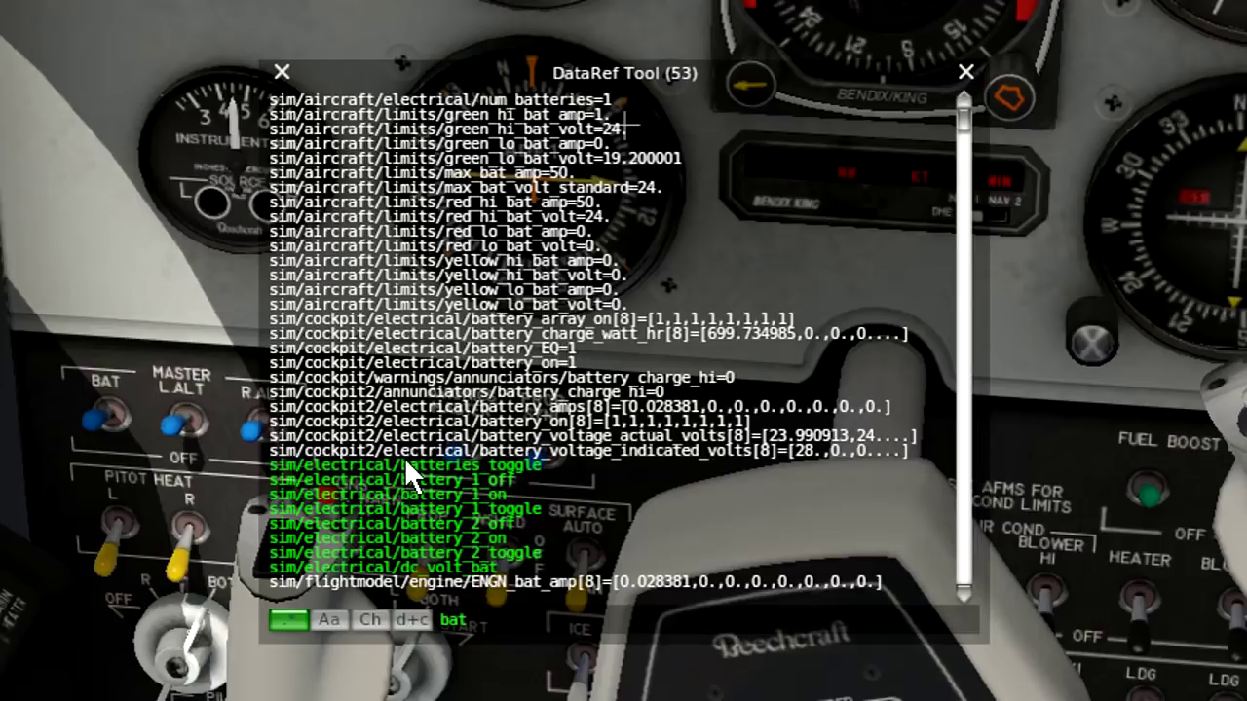
Step: Cycle the result type filter through datarefs, commands and both, leaving it on datarefs only
{"action": "left_click", "coordinate": [410, 620]}
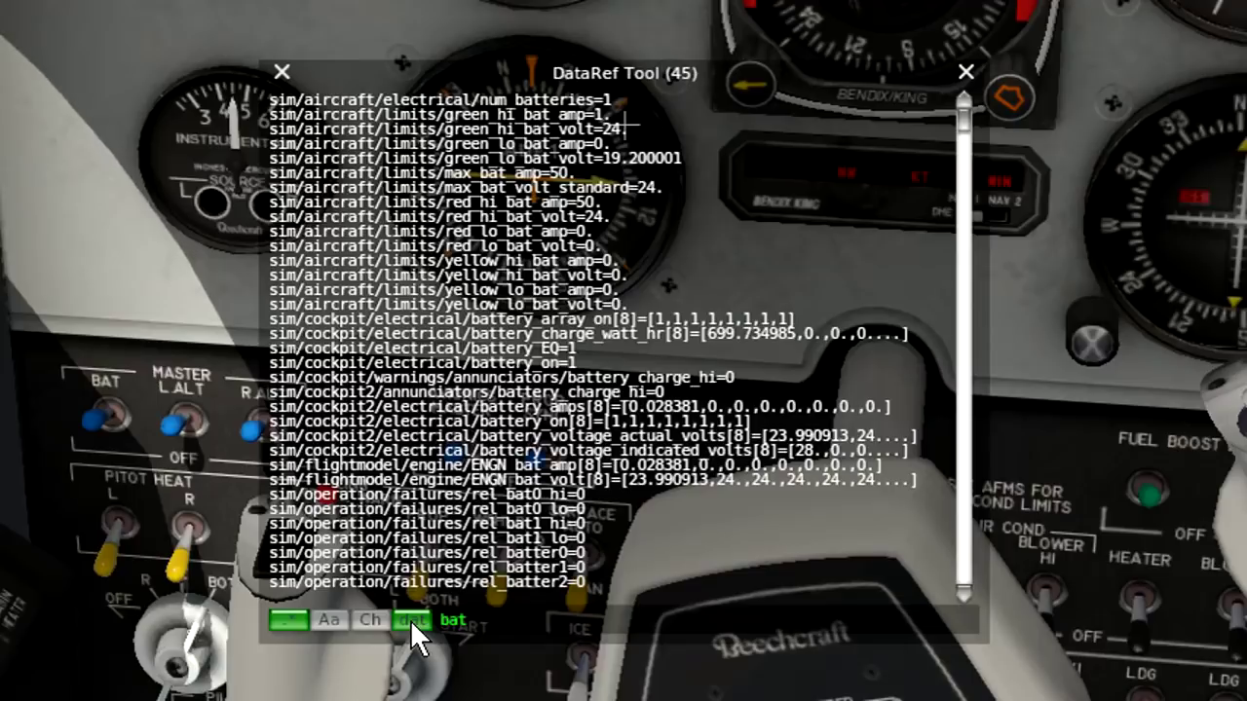
{"action": "left_click", "coordinate": [410, 620]}
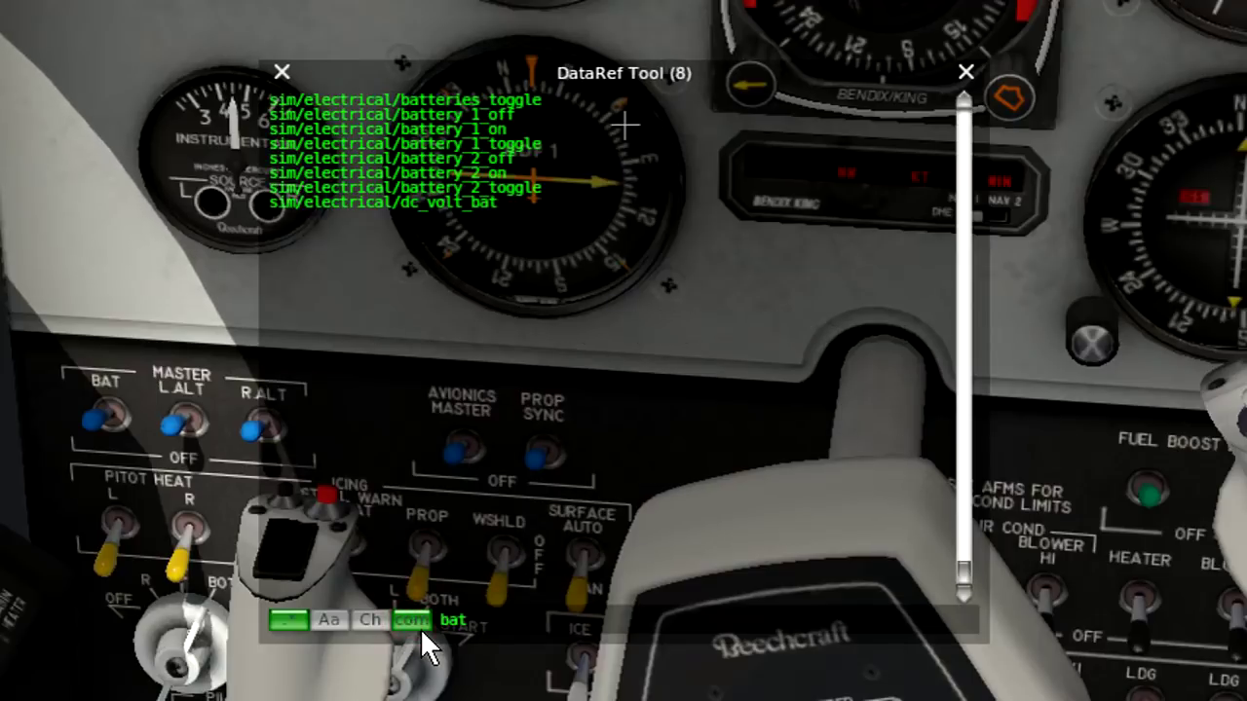
{"action": "left_click", "coordinate": [413, 615]}
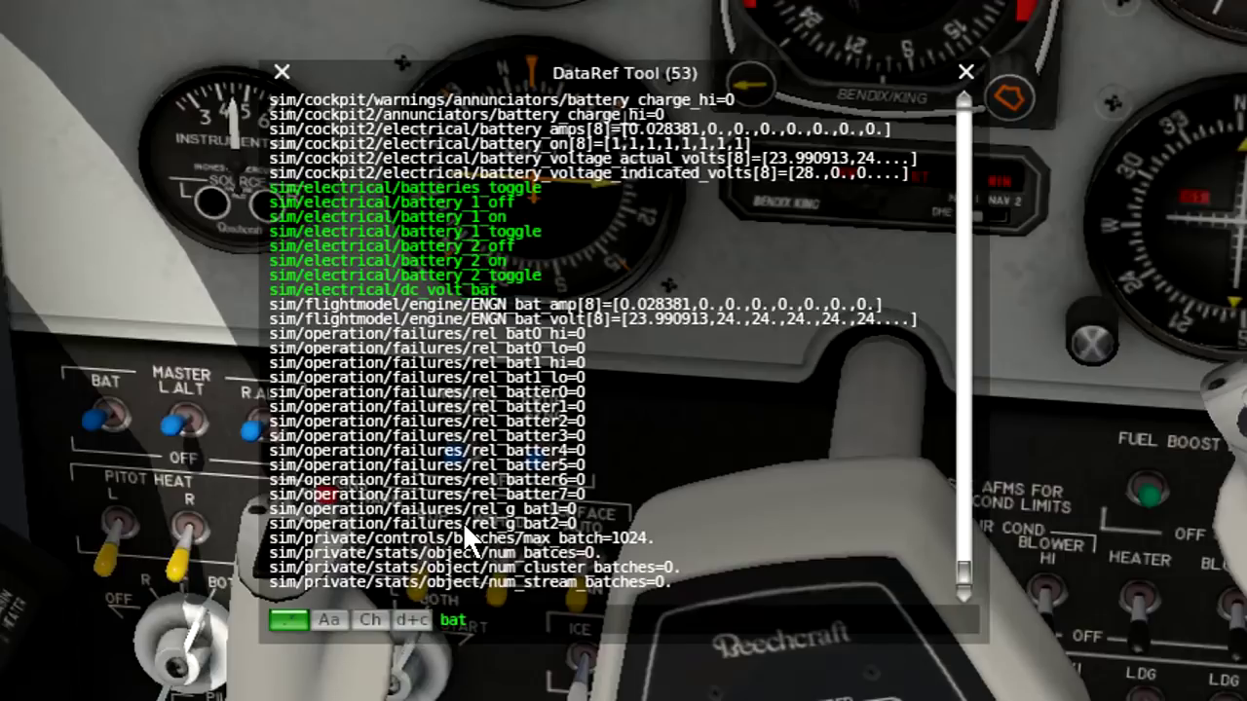
{"action": "left_click", "coordinate": [414, 619]}
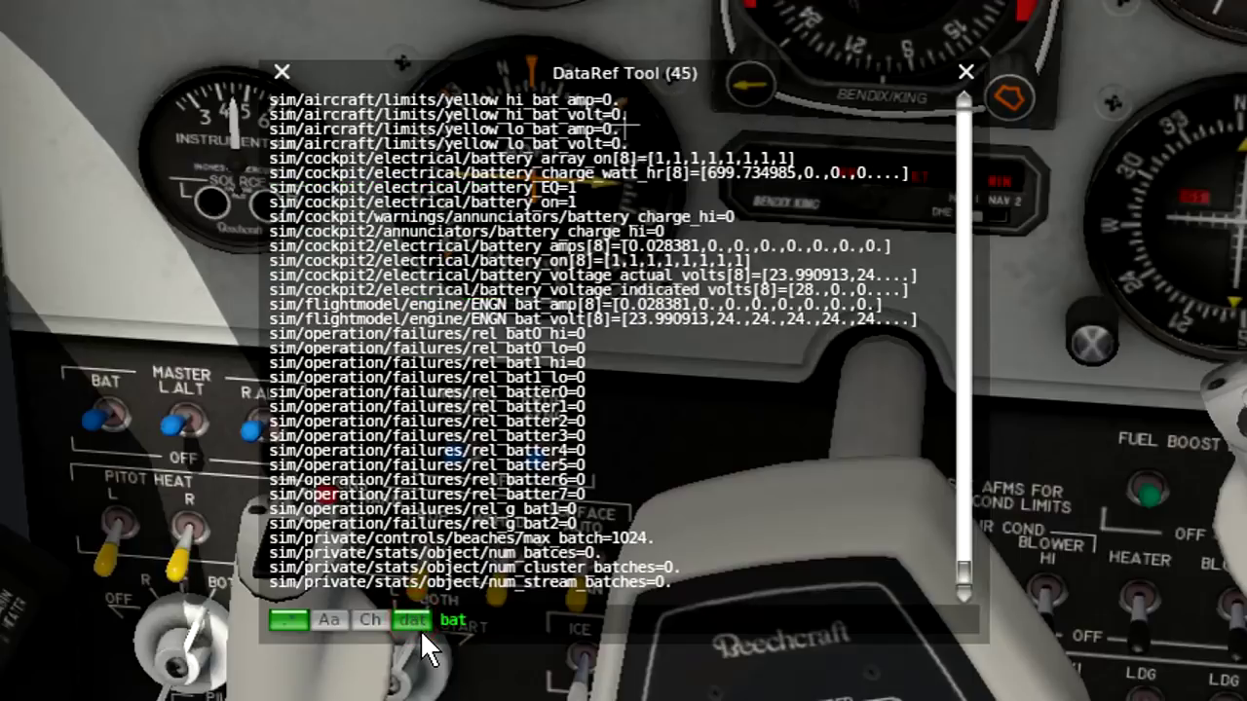
Step: Flip the BAT master switch off and on, and check the filtered battery datarefs from beginning to end for changes
{"action": "left_click", "coordinate": [92, 422]}
{"action": "left_click", "coordinate": [93, 424]}
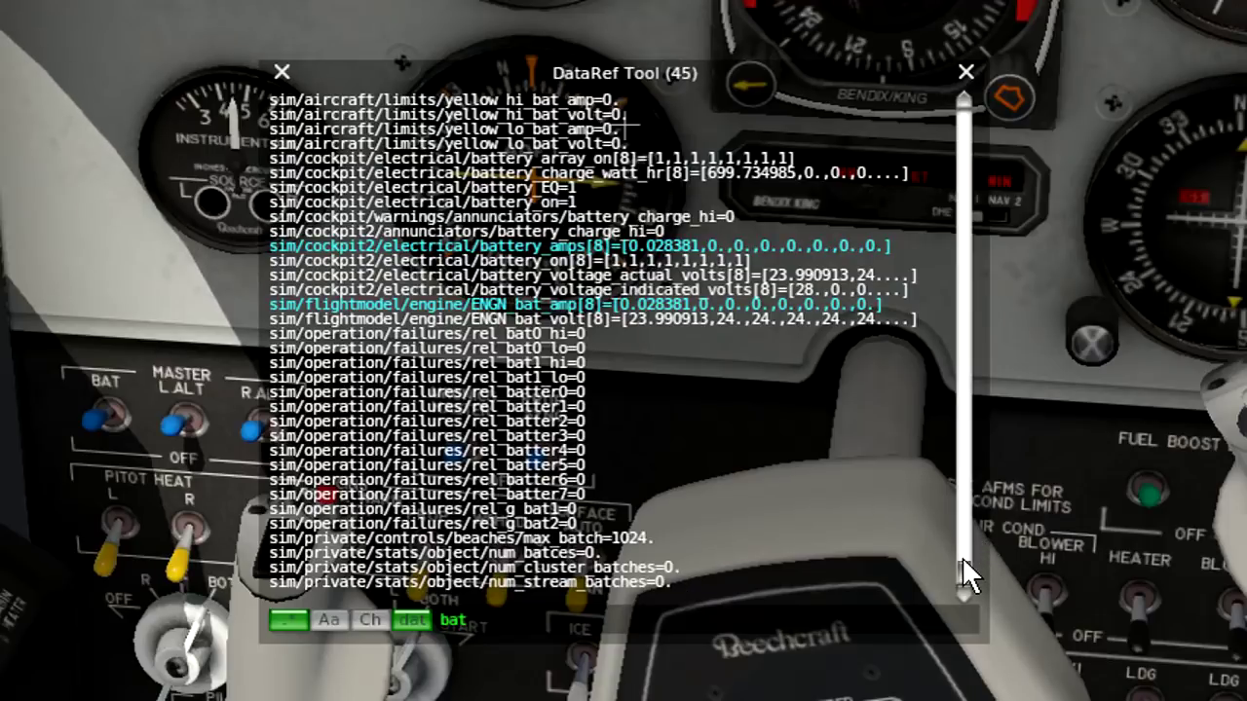
{"action": "left_click_drag", "start_coordinate": [961, 567], "coordinate": [978, 129]}
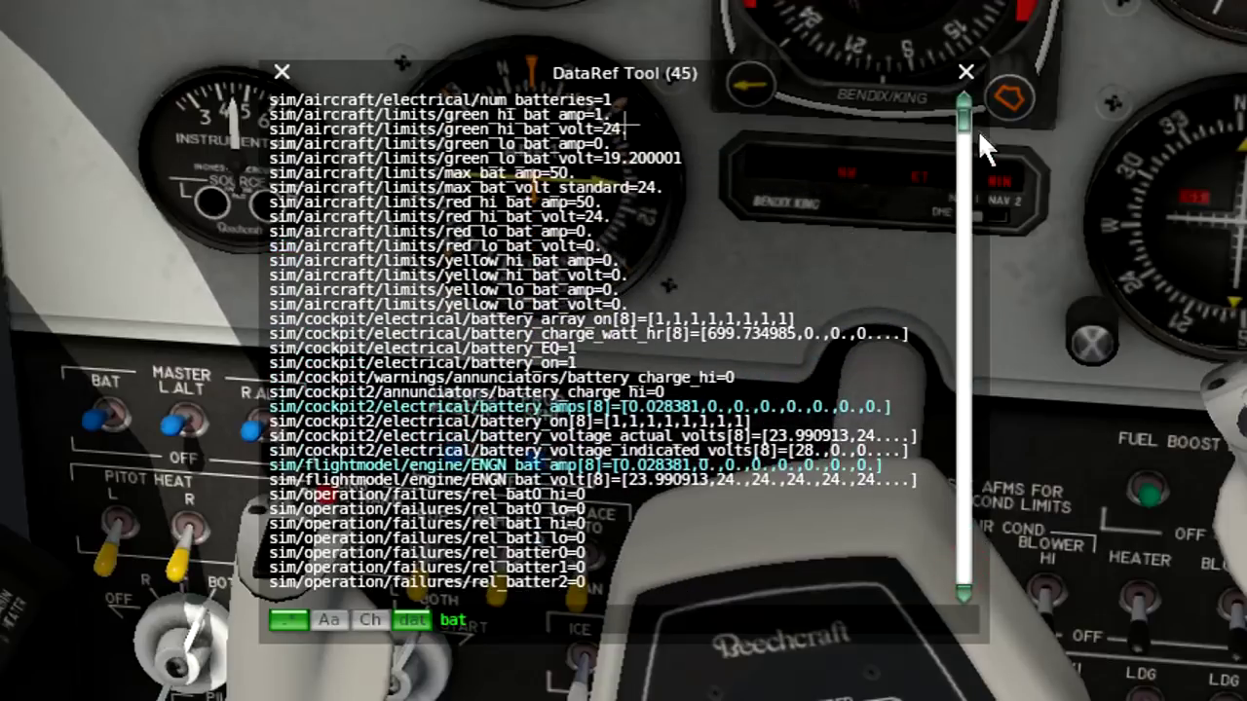
{"action": "left_click_drag", "start_coordinate": [955, 80], "coordinate": [1003, 594]}
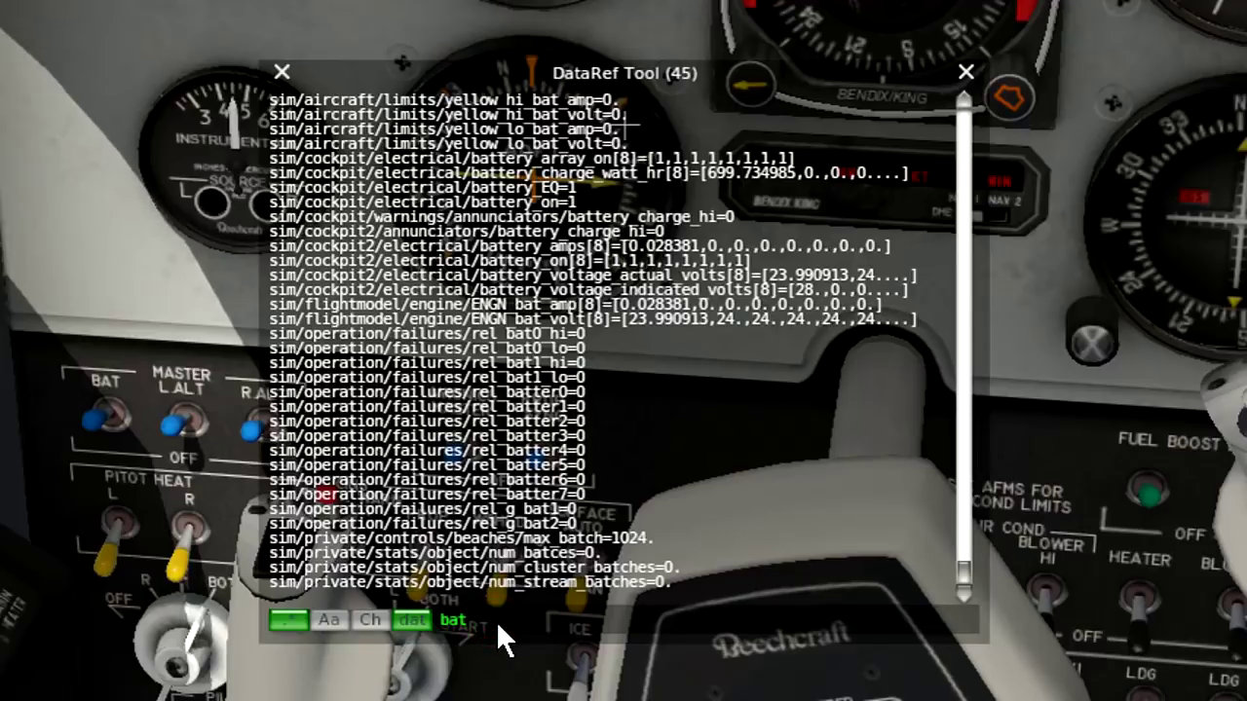
Step: Narrow the results with the filter "bat | fail" and restore the filter to "bat"
{"action": "type", "text": "fail"}
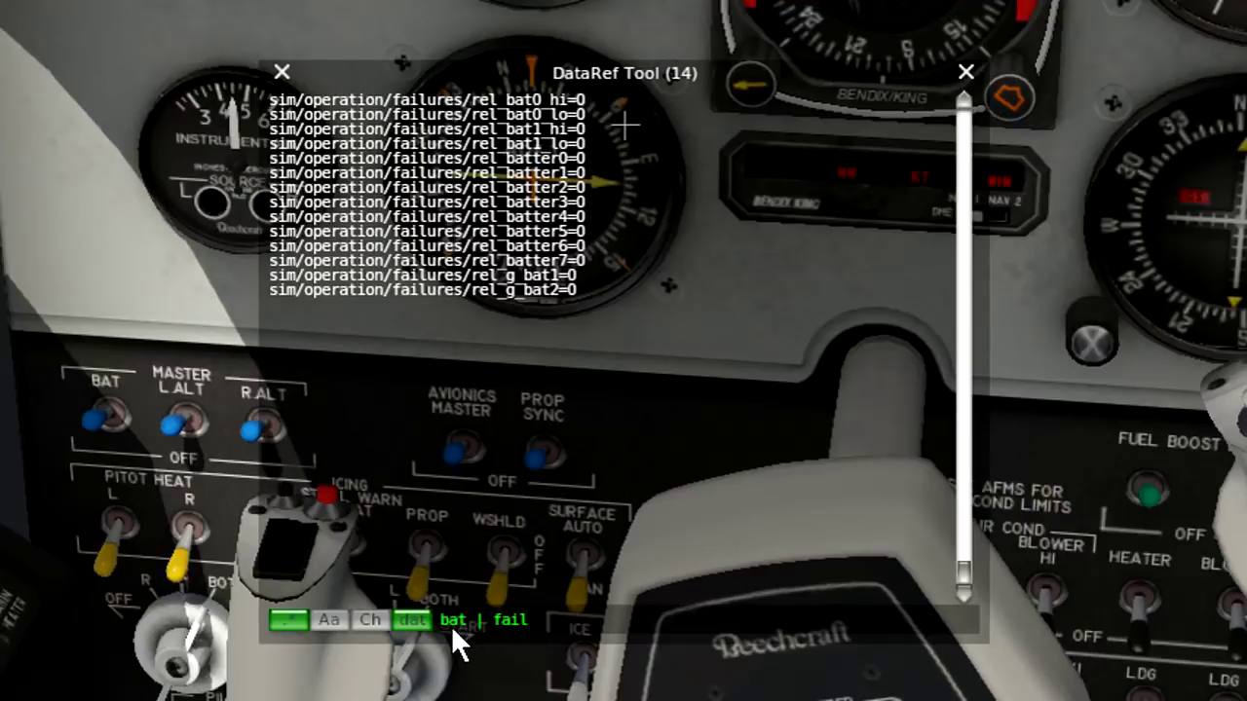
{"action": "key", "text": "BackSpace"}
{"action": "key", "text": "BackSpace"}
{"action": "key", "text": "BackSpace"}
{"action": "key", "text": "BackSpace"}
{"action": "key", "text": "BackSpace"}
{"action": "key", "text": "BackSpace"}
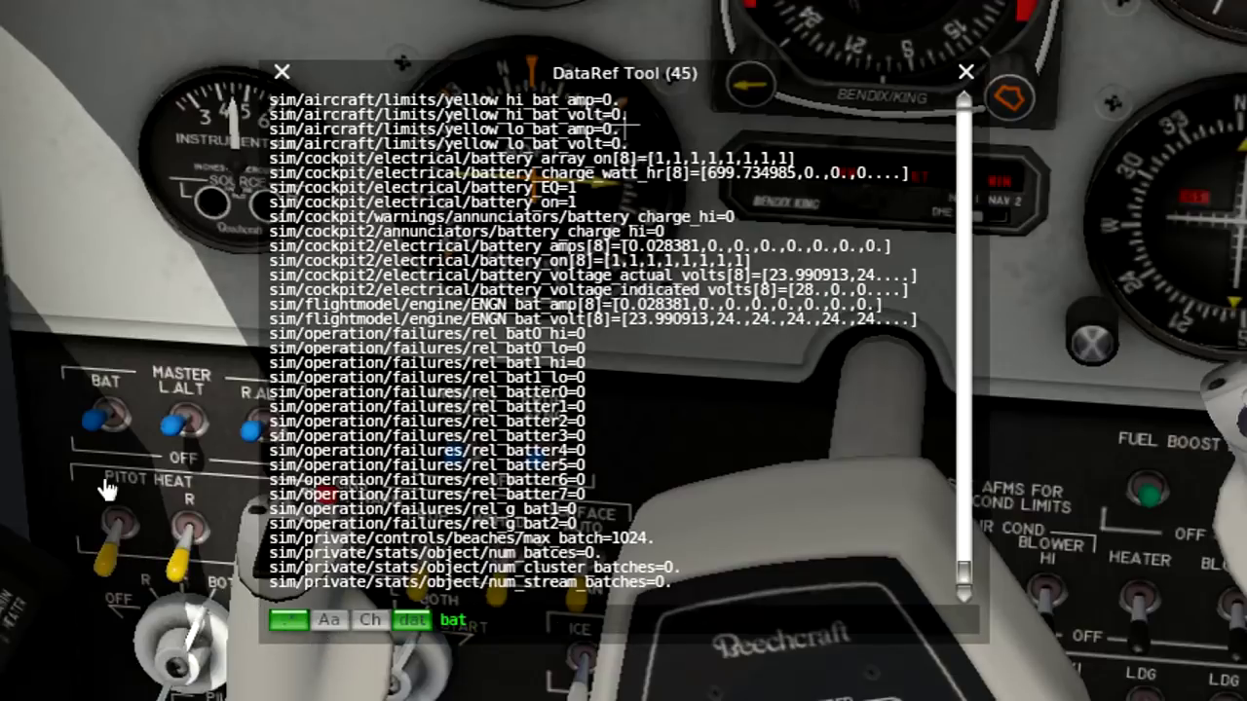
Step: Set the sim/cockpit/electrical/battery_on dataref to 0 by editing its value in the list
{"action": "left_click", "coordinate": [89, 410]}
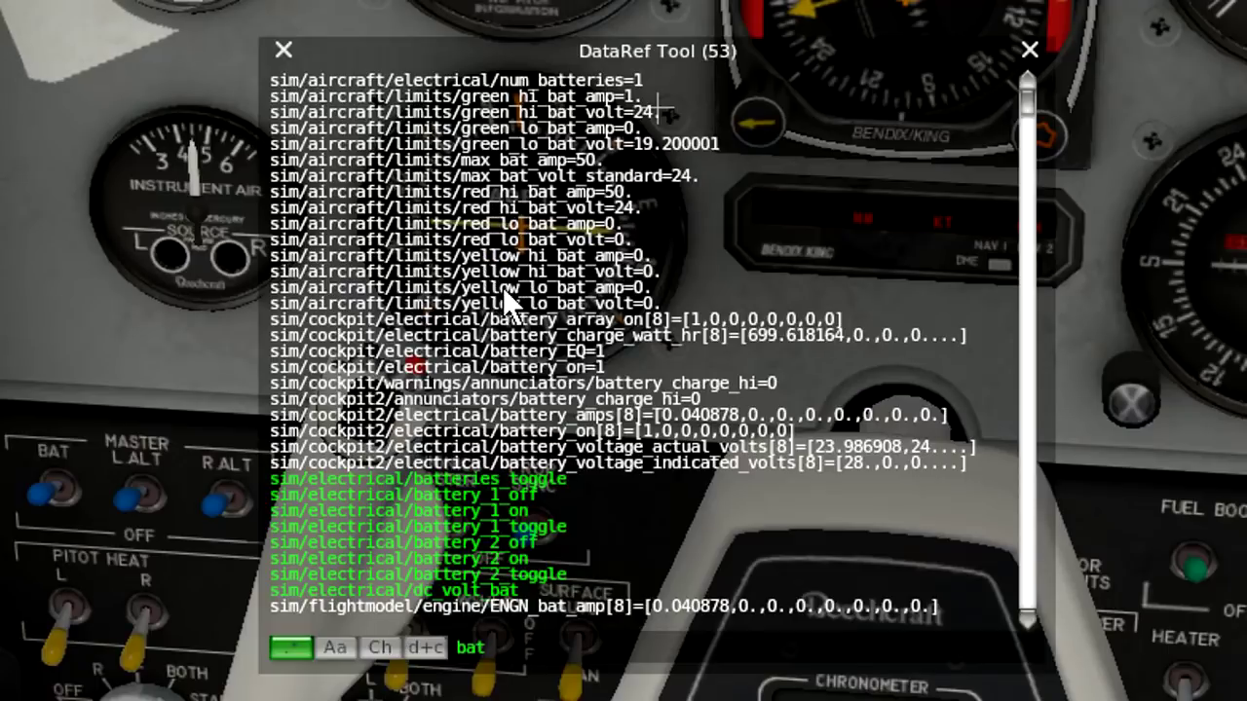
{"action": "left_click", "coordinate": [534, 364]}
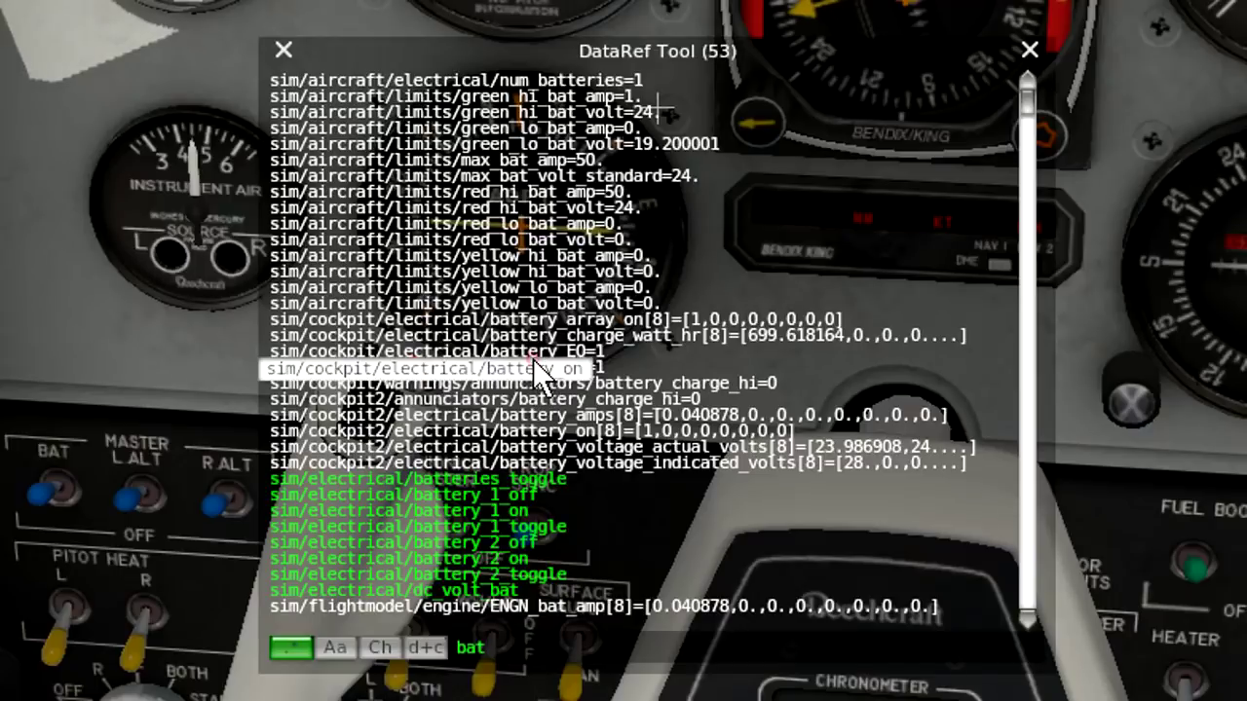
{"action": "double_click", "coordinate": [384, 370]}
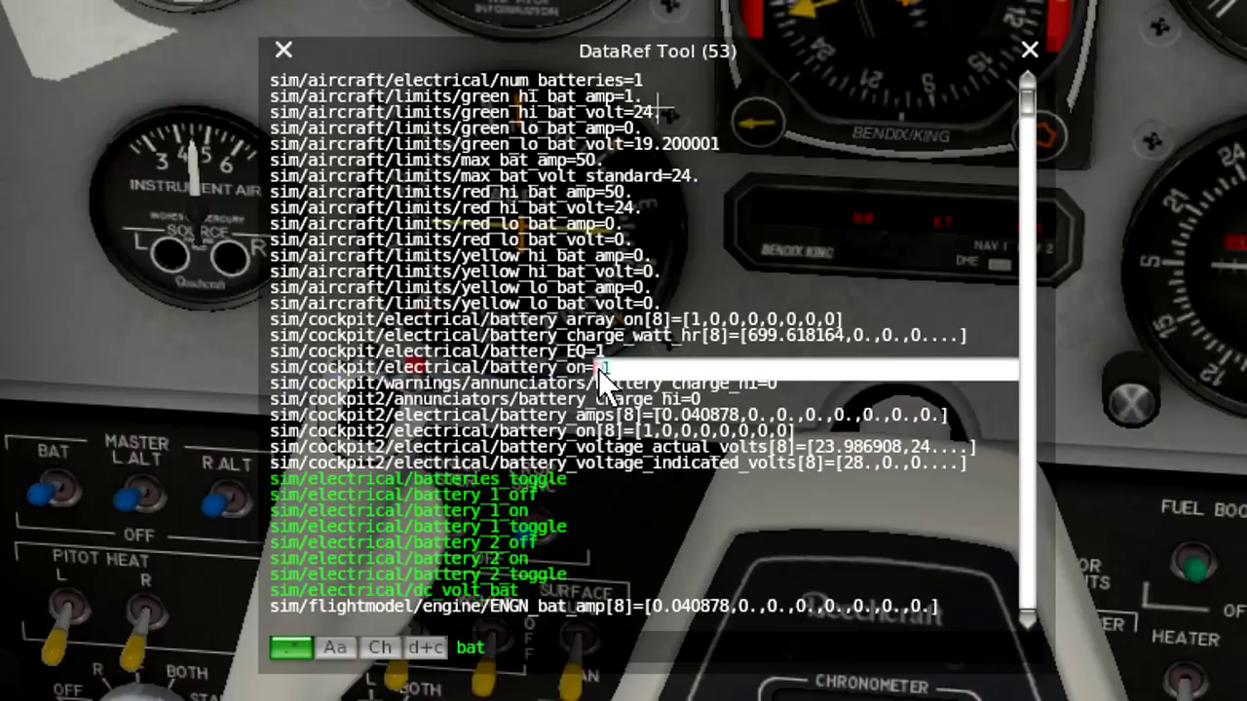
{"action": "type", "text": "1"}
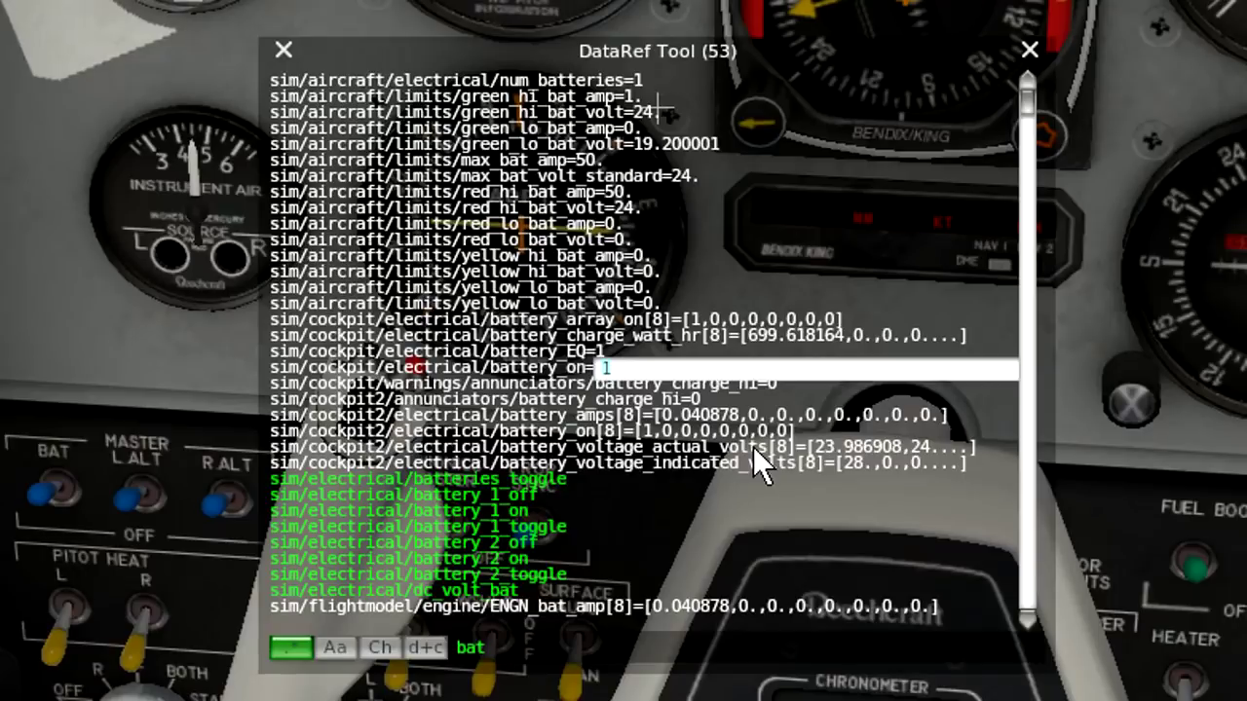
{"action": "key", "text": "BackSpace"}
{"action": "type", "text": "0"}
{"action": "key", "text": "Return"}
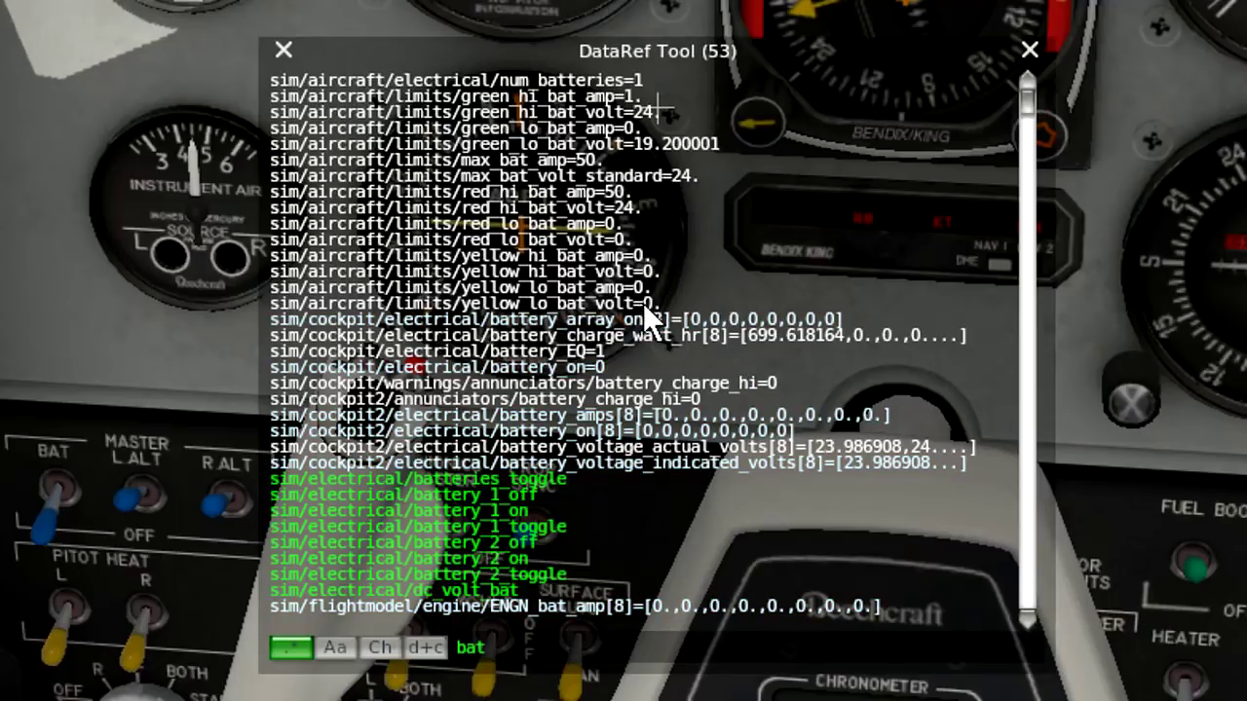
Step: Set the sim/cockpit/electrical/battery_on dataref to 1 by editing its value in the list
{"action": "left_click", "coordinate": [599, 367]}
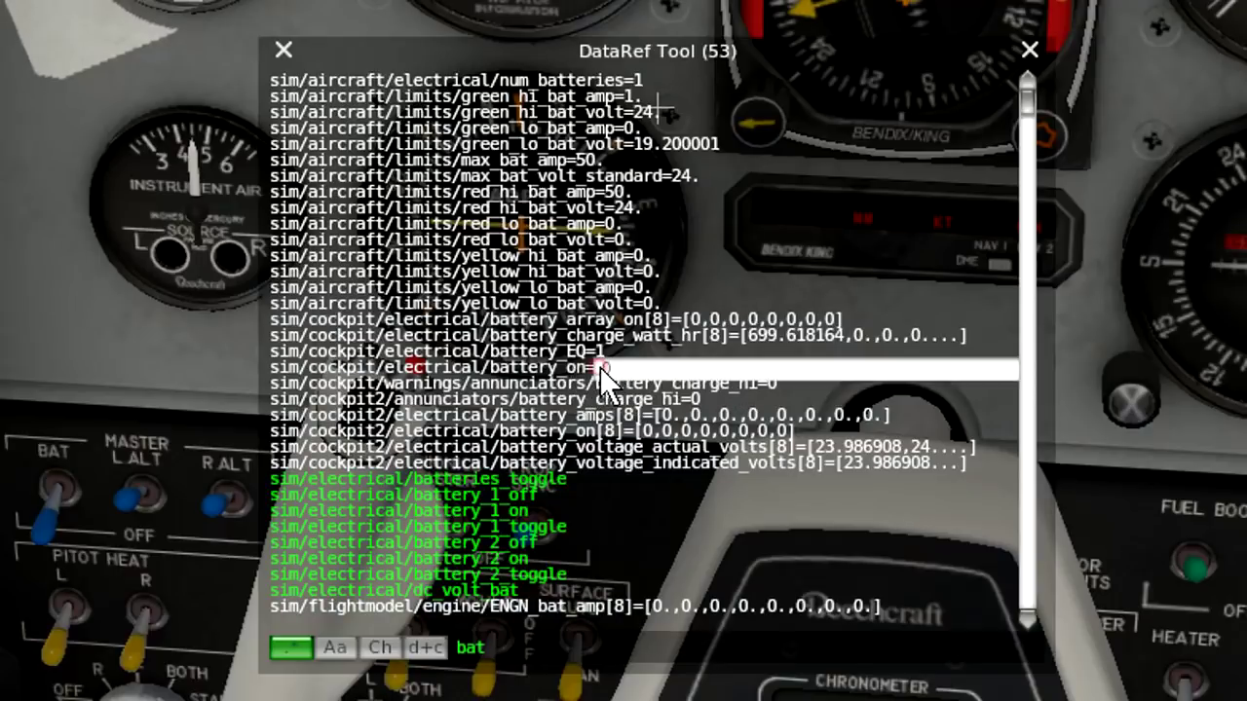
{"action": "type", "text": "1"}
{"action": "key", "text": "Return"}
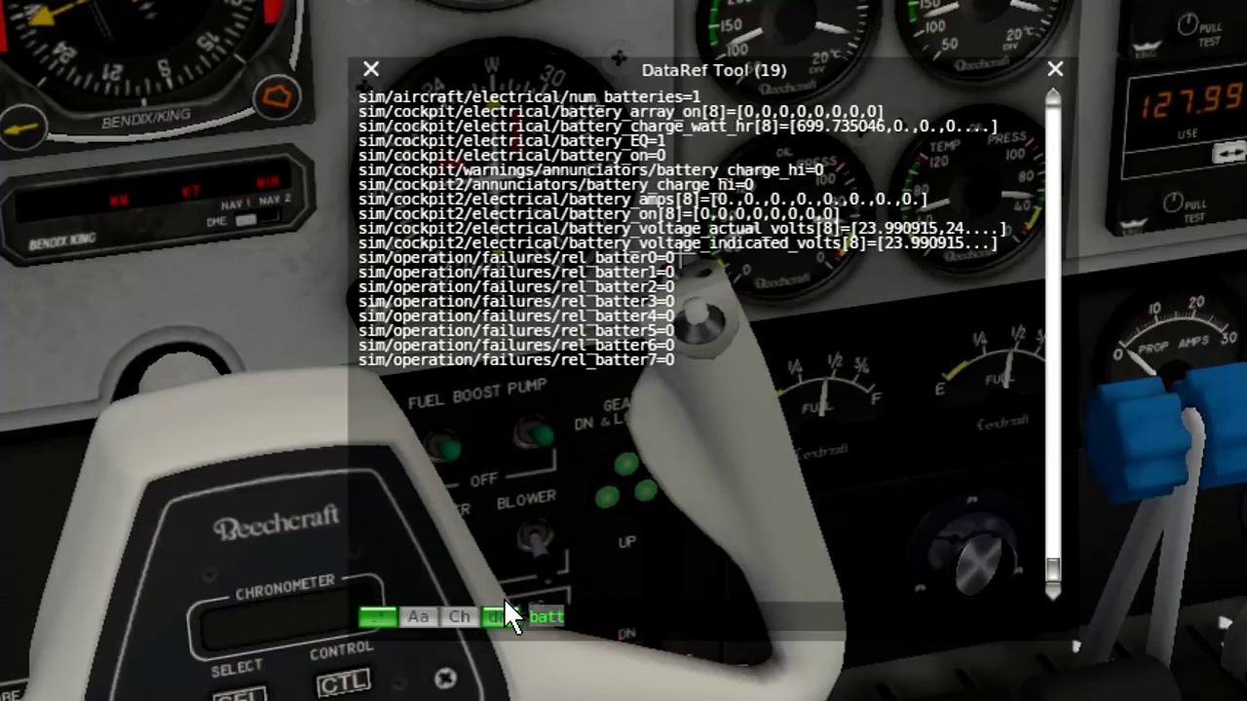
Step: Replace the search filter with "pressure" to list the pressure datarefs
{"action": "key", "text": "BackSpace"}
{"action": "key", "text": "BackSpace"}
{"action": "key", "text": "BackSpace"}
{"action": "key", "text": "BackSpace"}
{"action": "type", "text": "pr"}
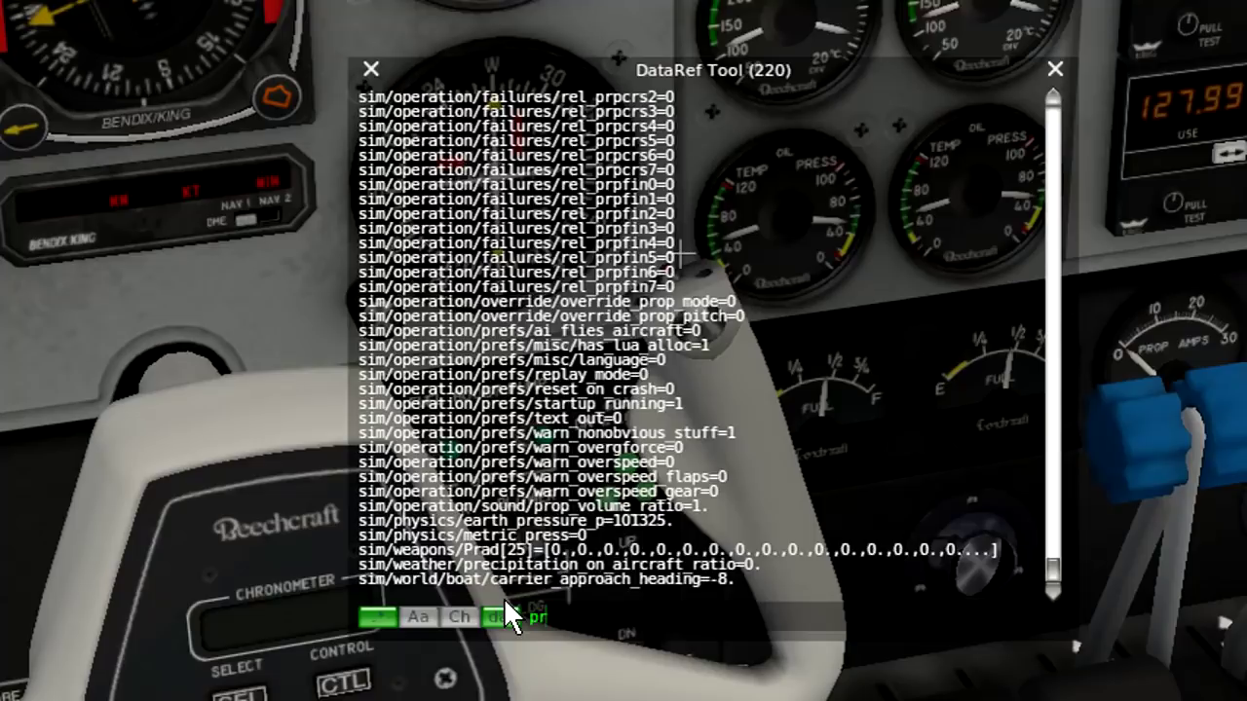
{"action": "type", "text": "essure"}
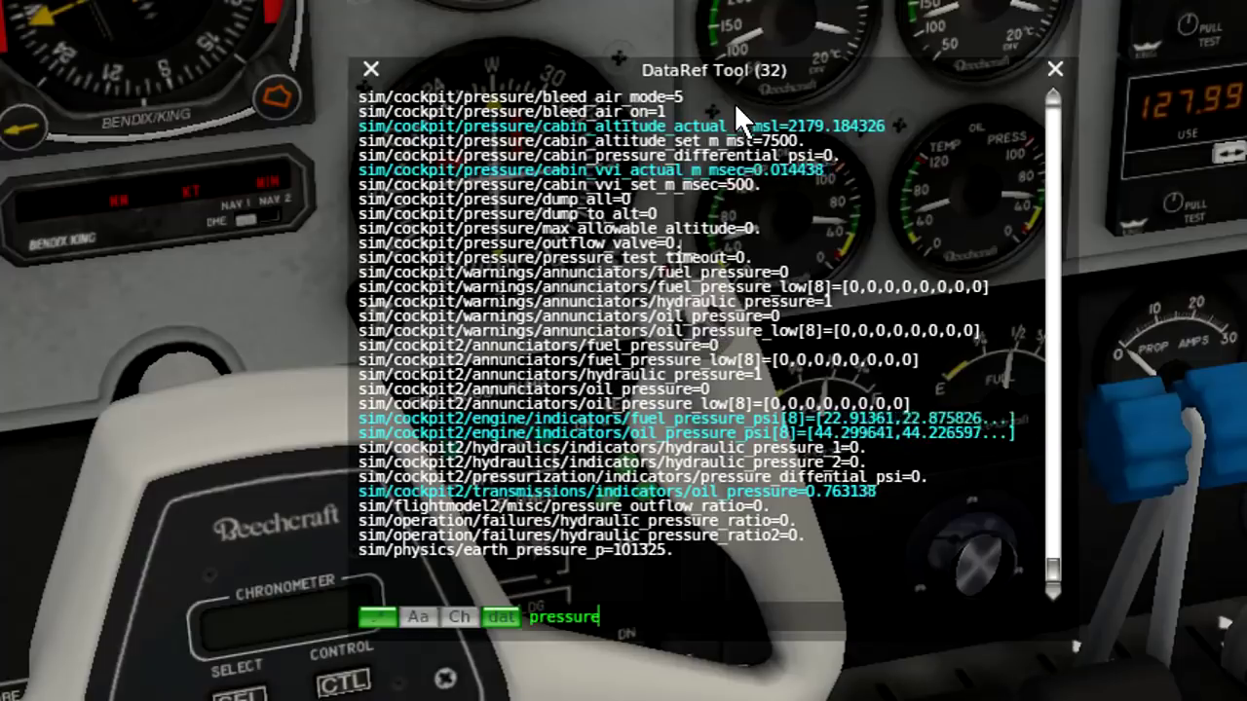
Step: Cycle the change filter through its ch, CH and off states on the pressure datarefs
{"action": "left_click", "coordinate": [462, 616]}
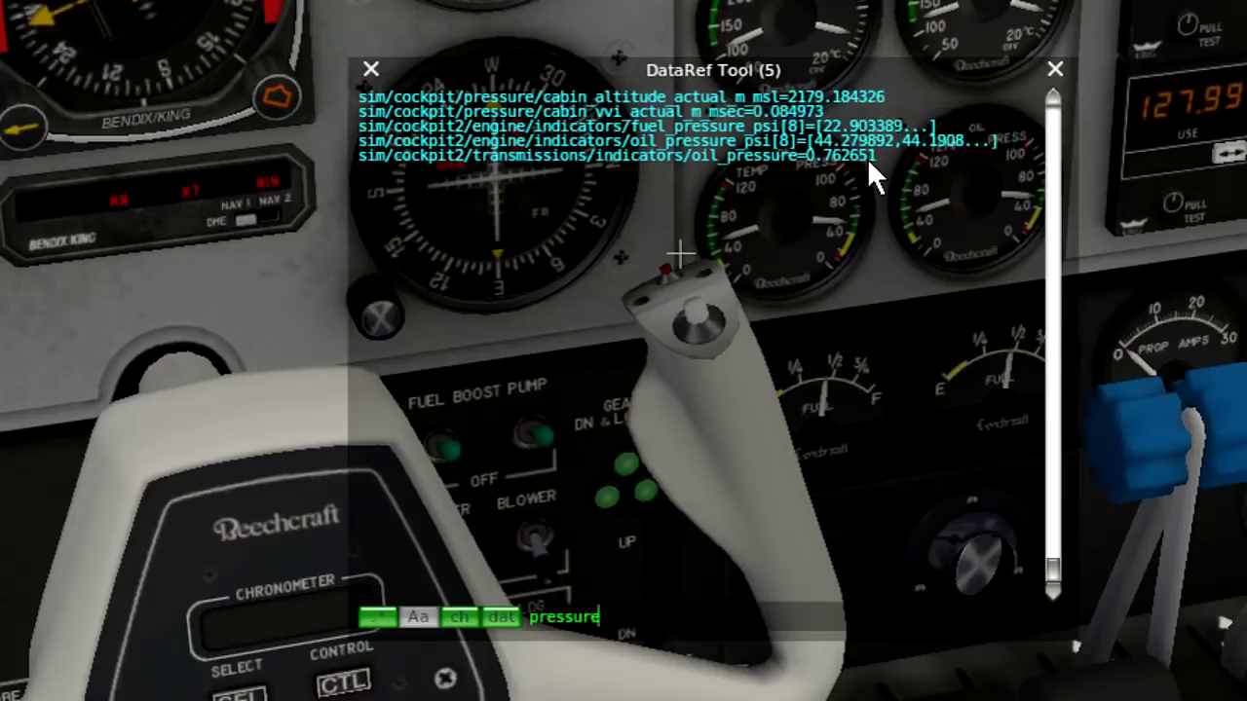
{"action": "left_click", "coordinate": [460, 617]}
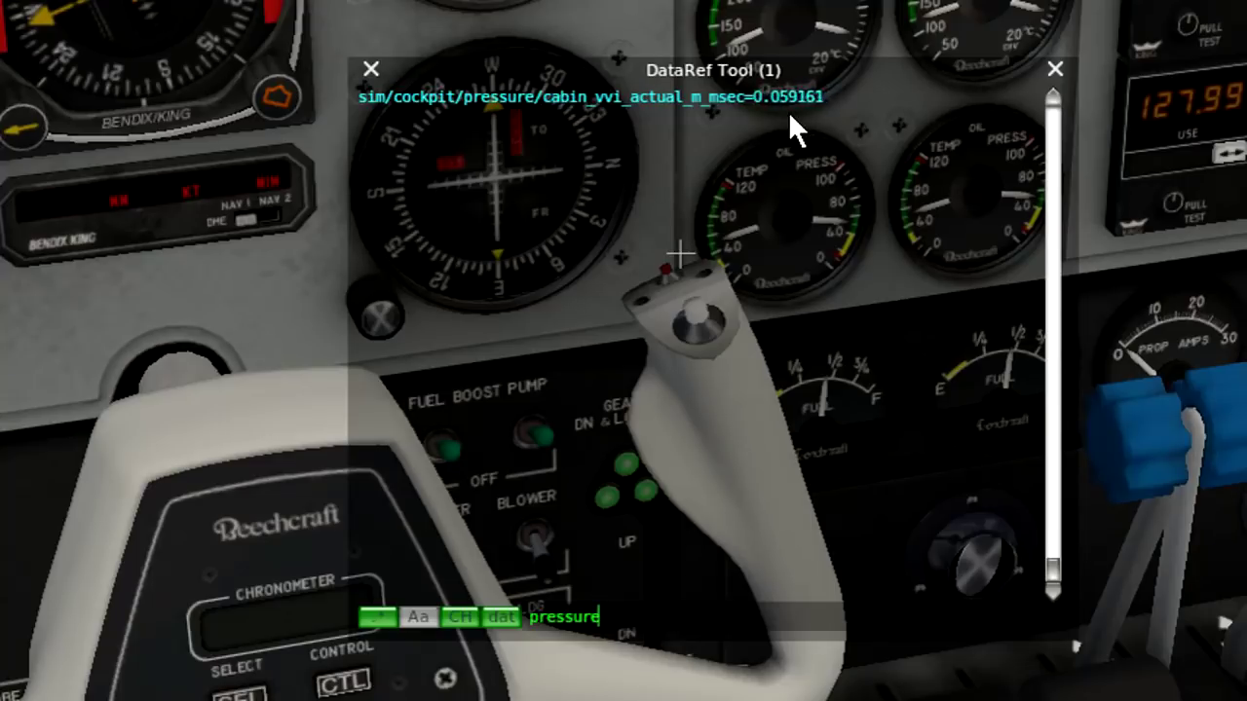
{"action": "left_click", "coordinate": [461, 614]}
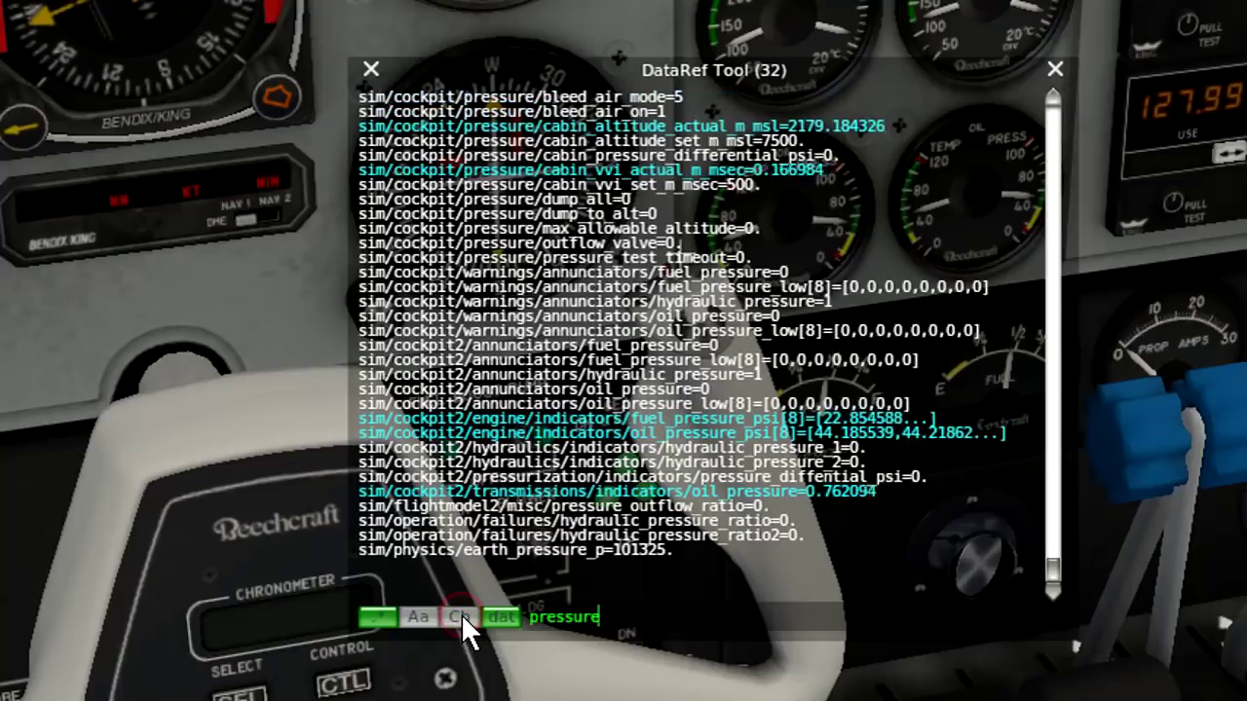
{"action": "left_click", "coordinate": [461, 614]}
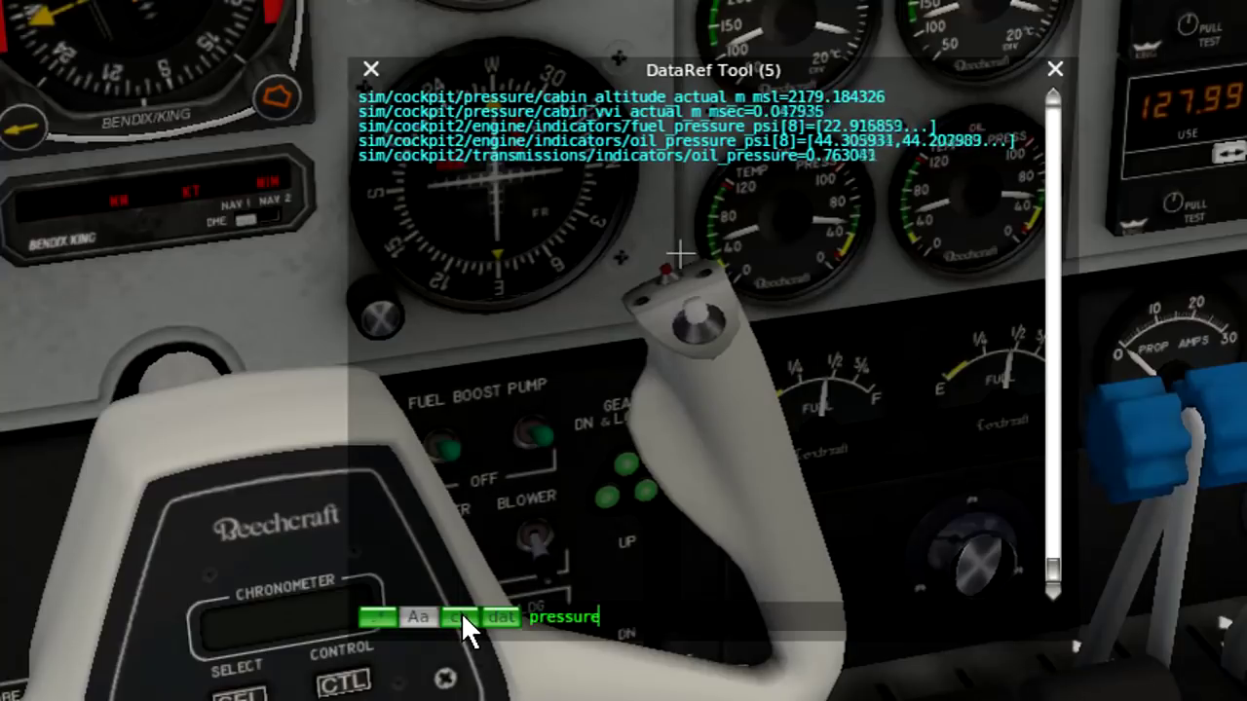
{"action": "left_click", "coordinate": [461, 616]}
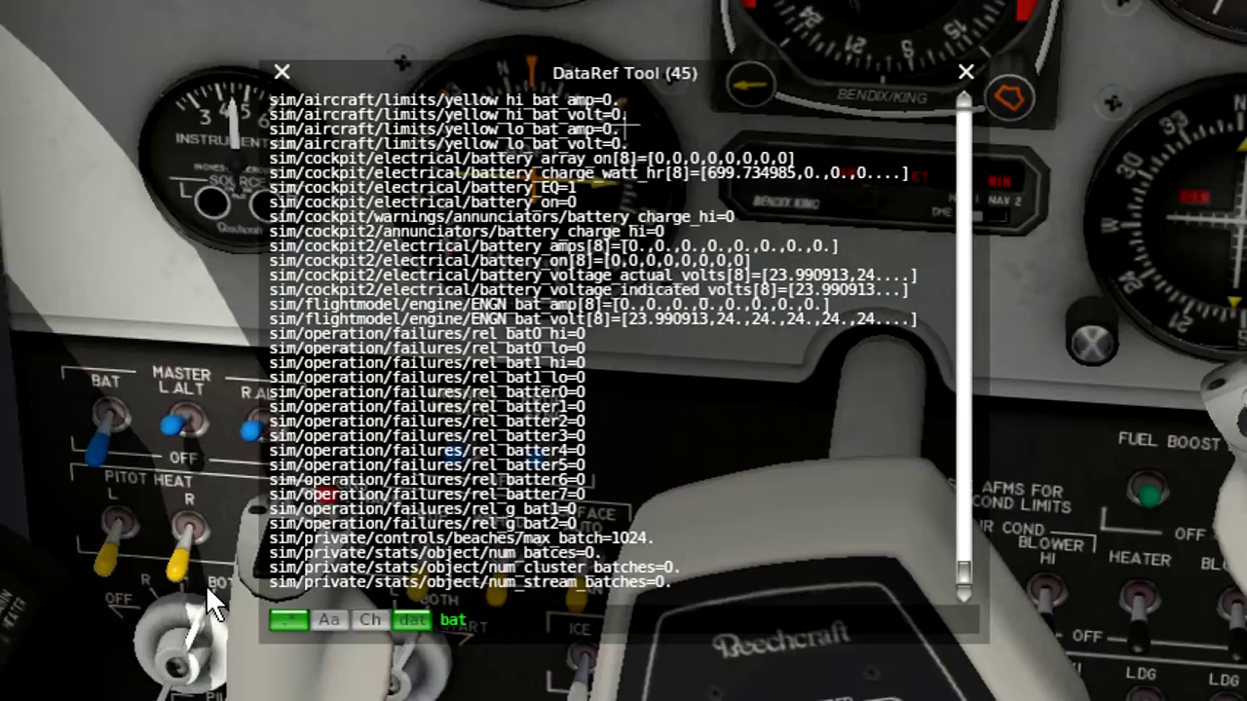
Step: Restrict the "bat" results to commands only and flip the BAT master switch on to watch the battery commands
{"action": "left_click", "coordinate": [404, 619]}
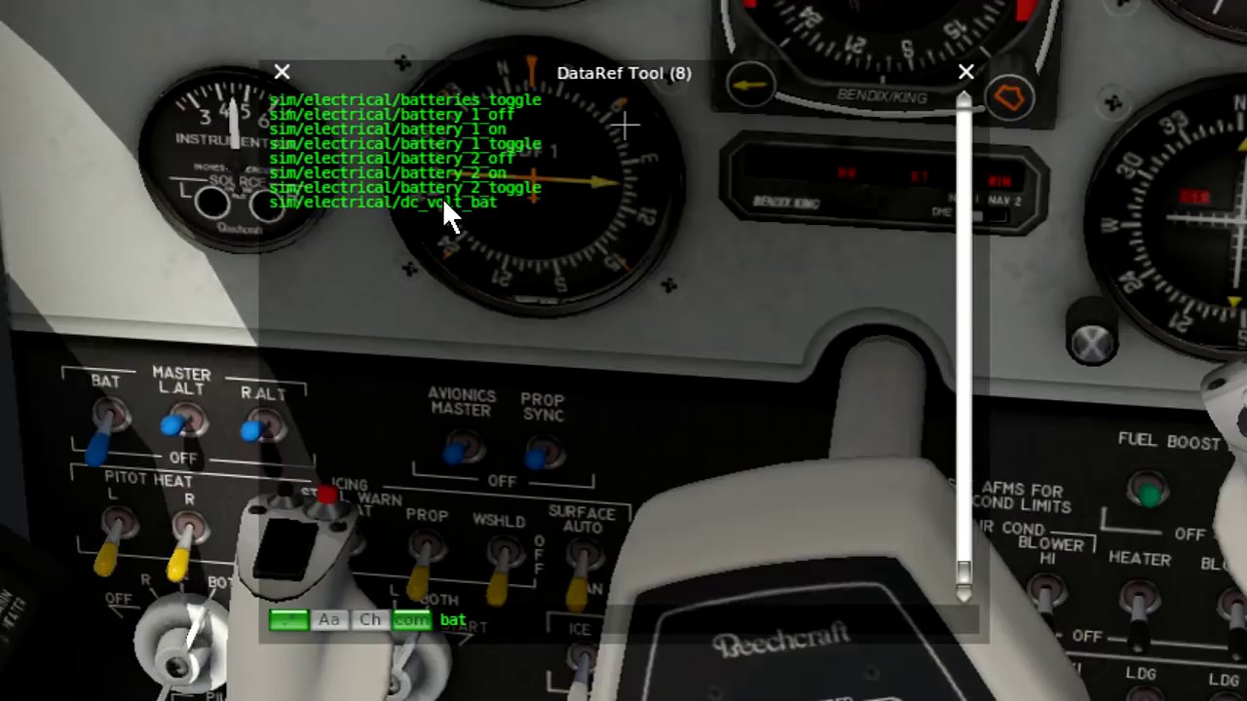
{"action": "left_click", "coordinate": [94, 458]}
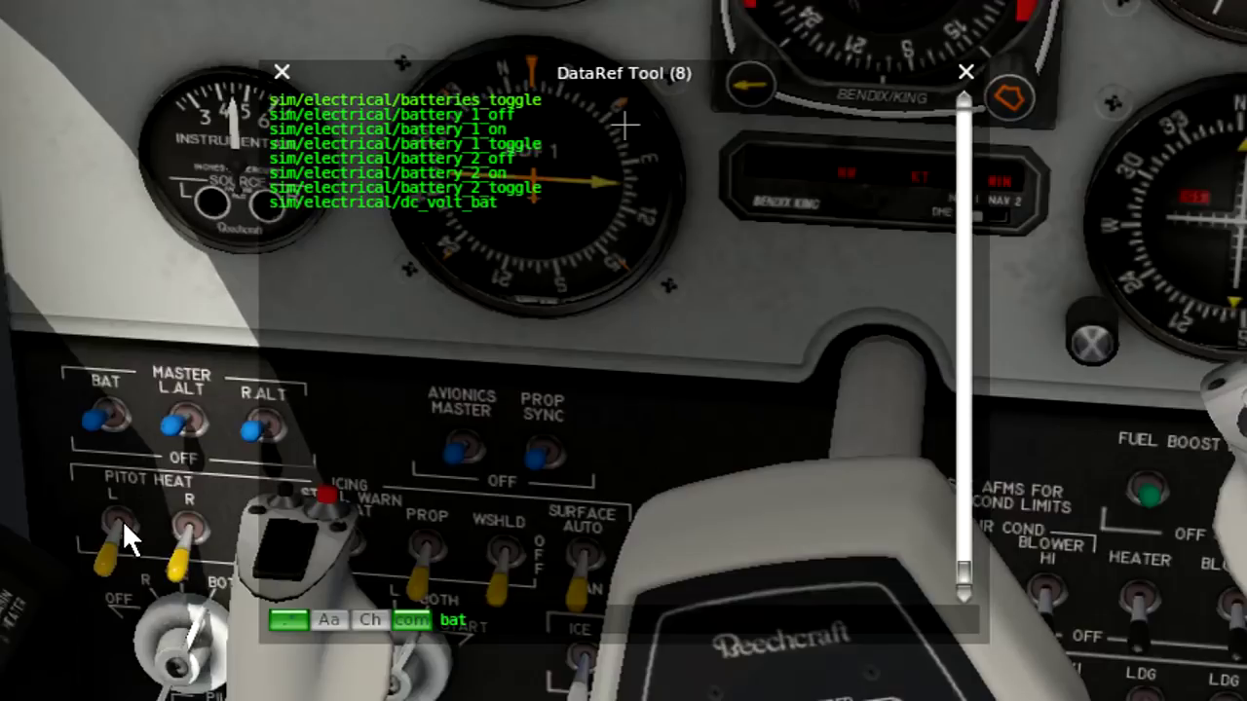
{"action": "left_click", "coordinate": [109, 417]}
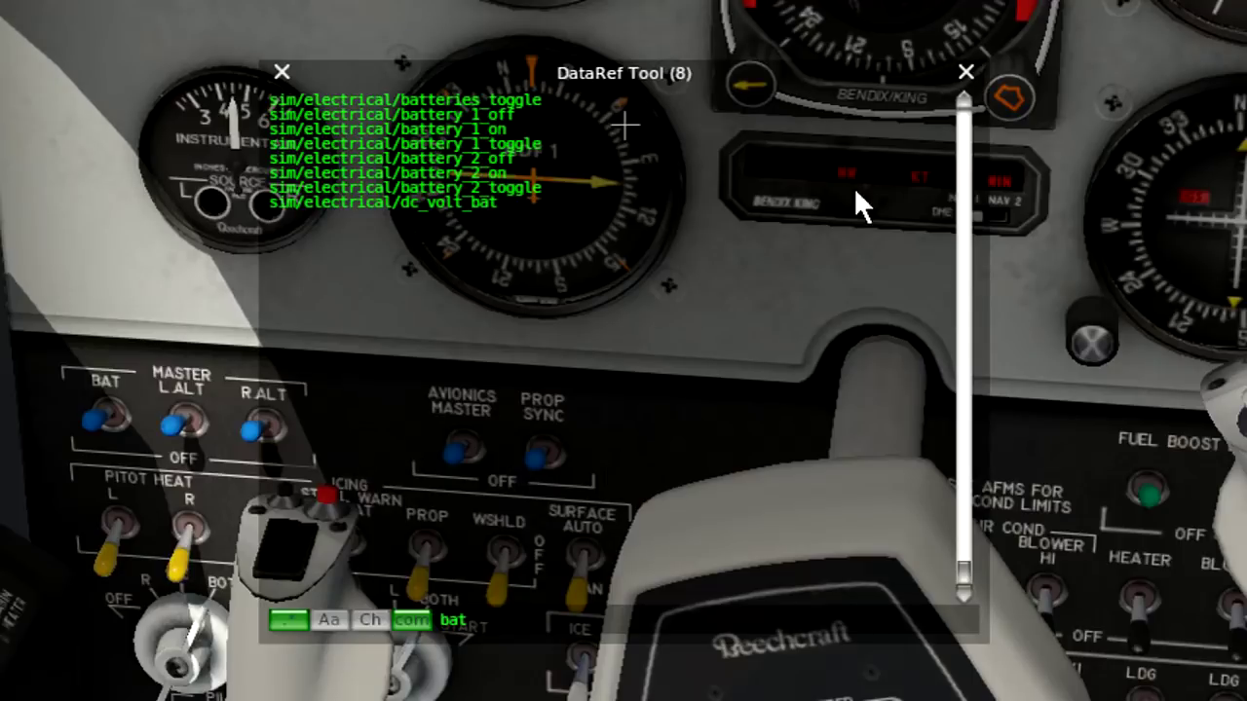
Step: Run the sim/electrical/batteries_toggle command once, and run it a second time to flip the BAT switch back
{"action": "mouse_move", "coordinate": [820, 102]}
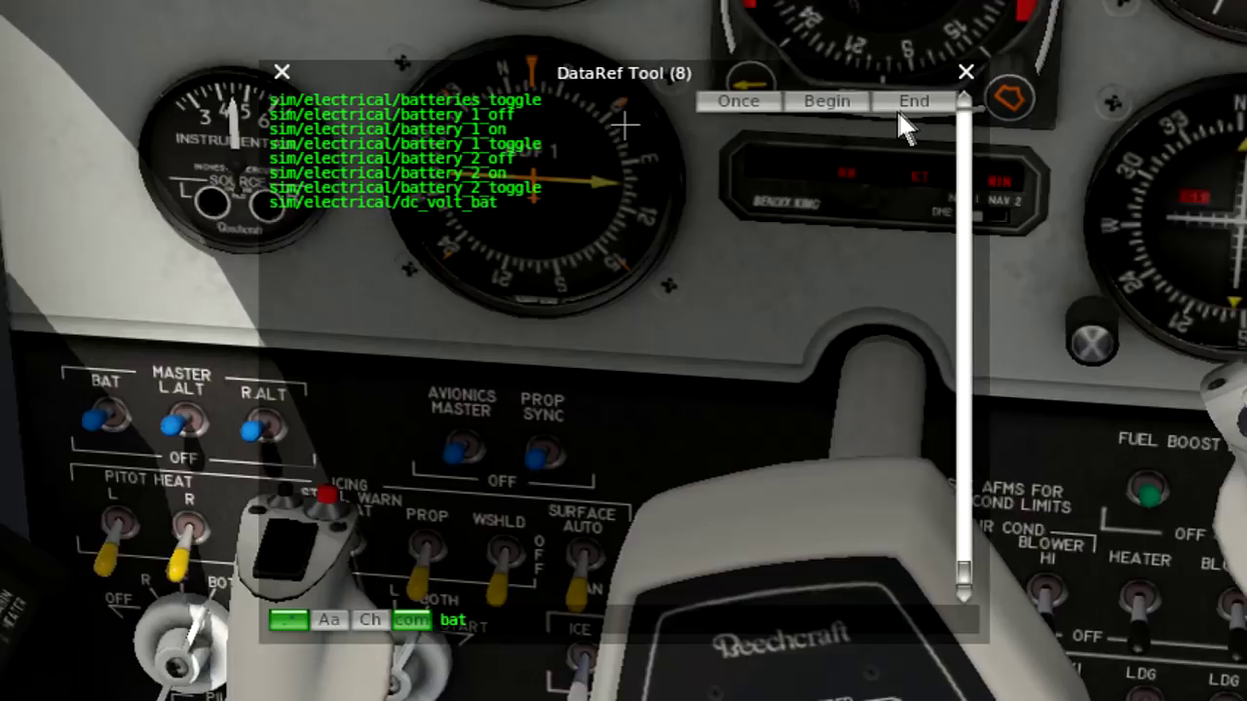
{"action": "left_click", "coordinate": [738, 103]}
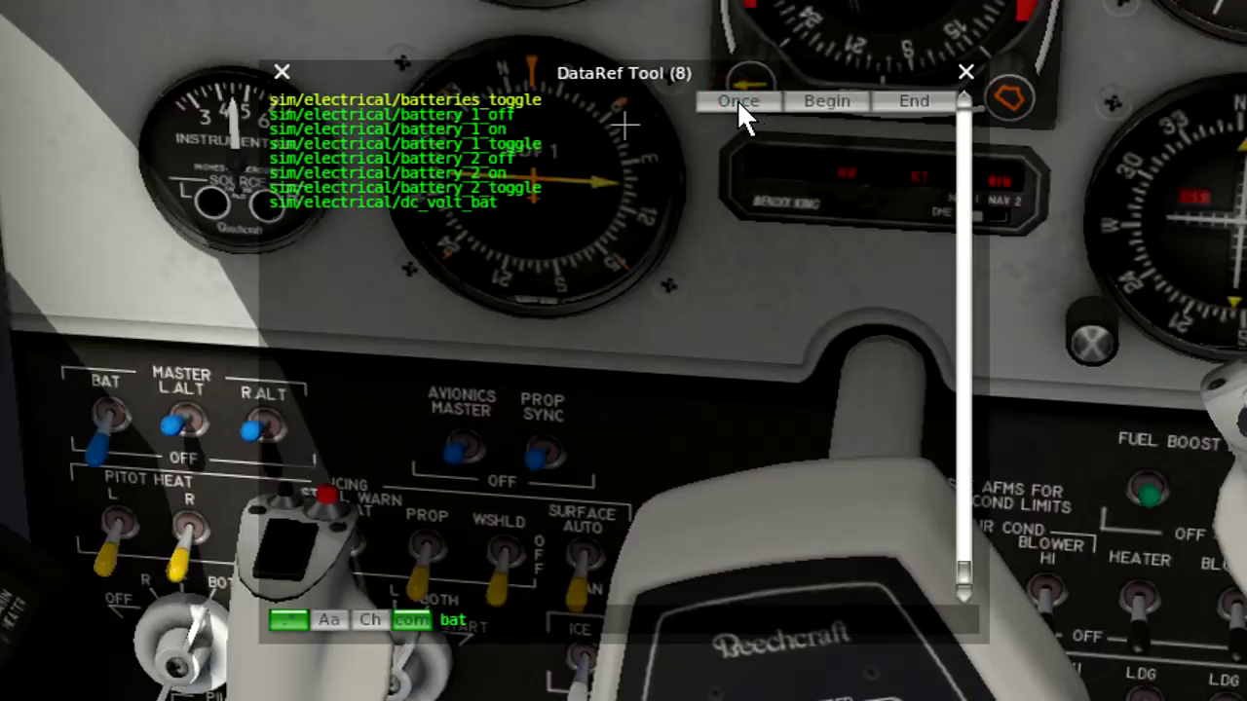
{"action": "left_click", "coordinate": [737, 99]}
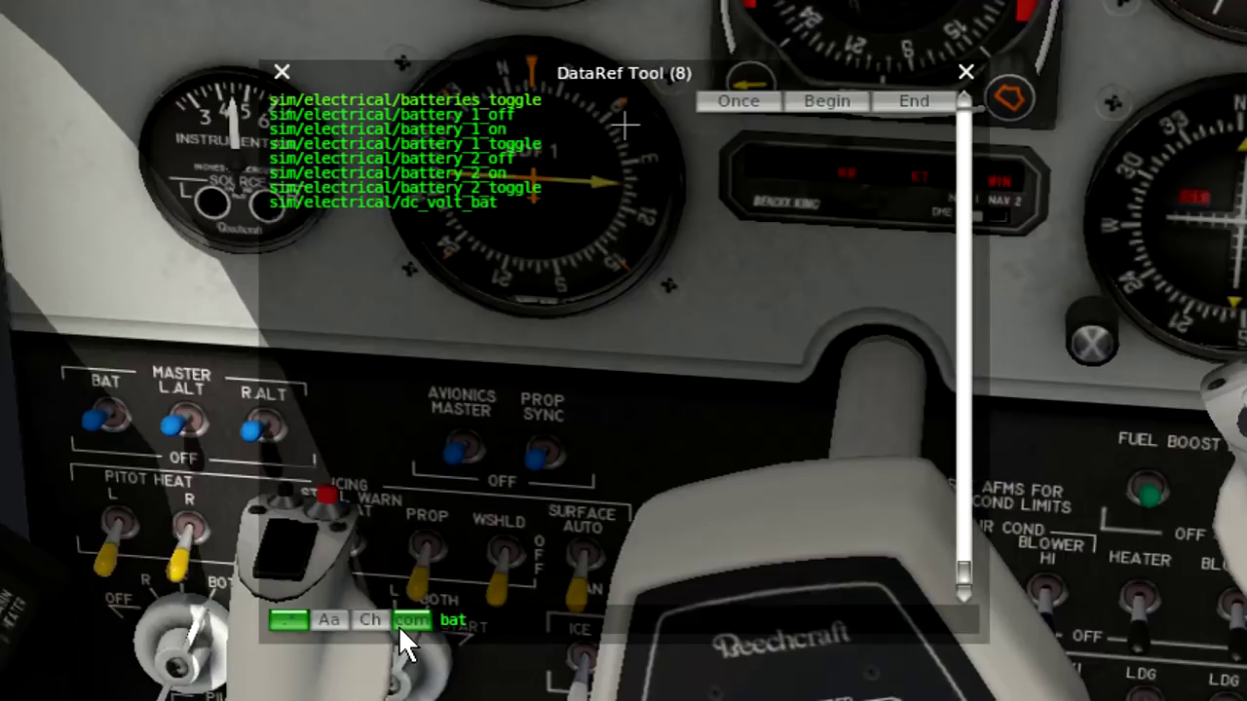
Step: Clear the search filter and examine the full command list from end to beginning while flipping the BAT switch, checking for triggered commands
{"action": "left_click", "coordinate": [483, 617]}
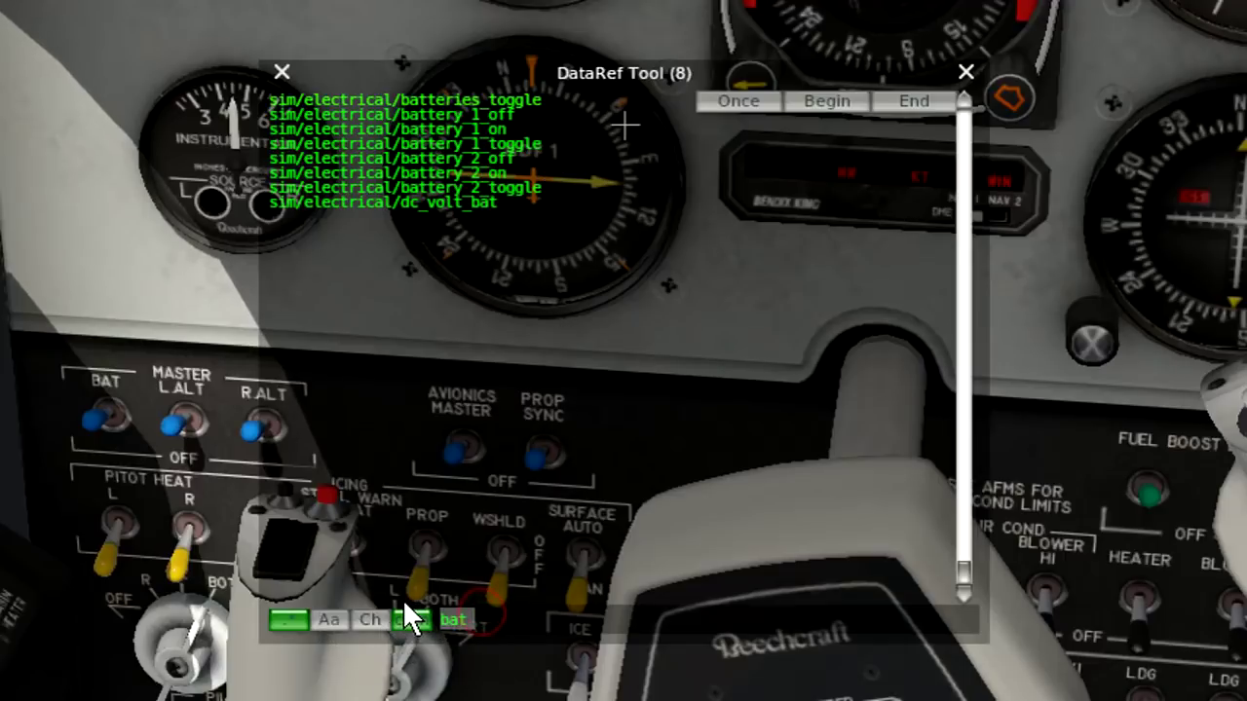
{"action": "key", "text": "BackSpace"}
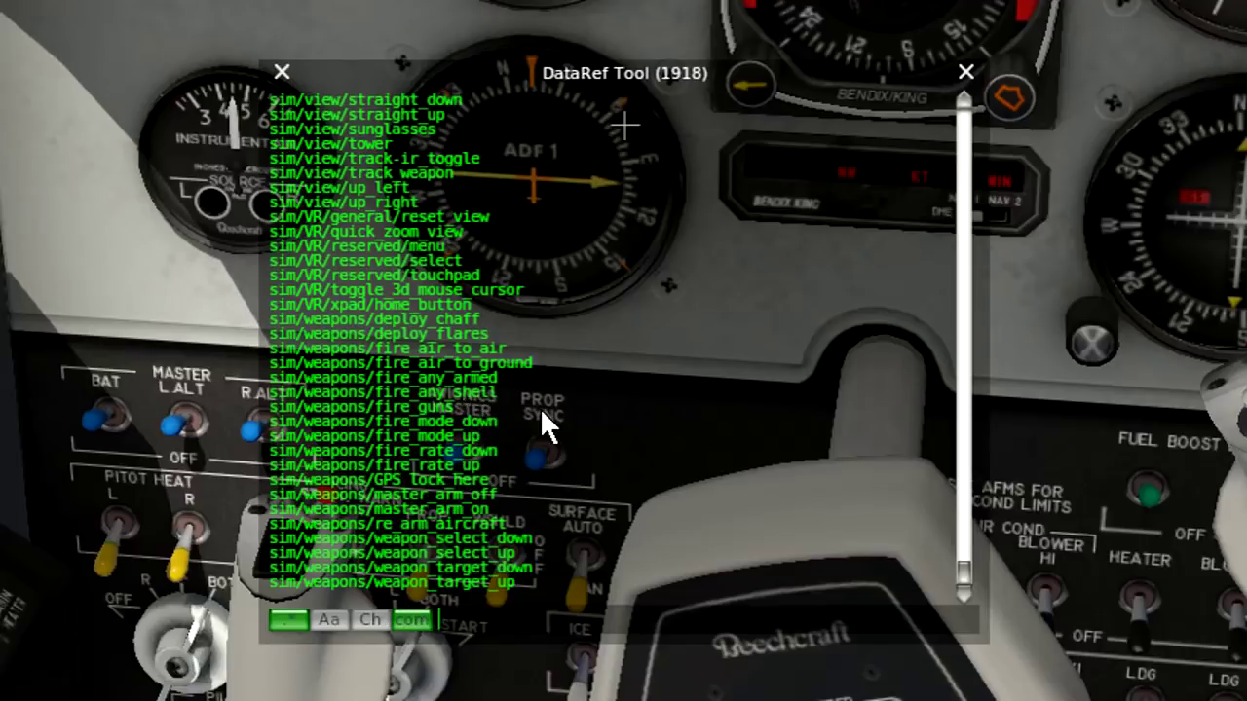
{"action": "scroll", "coordinate": [540, 407], "scroll_direction": "up", "scroll_amount": 1}
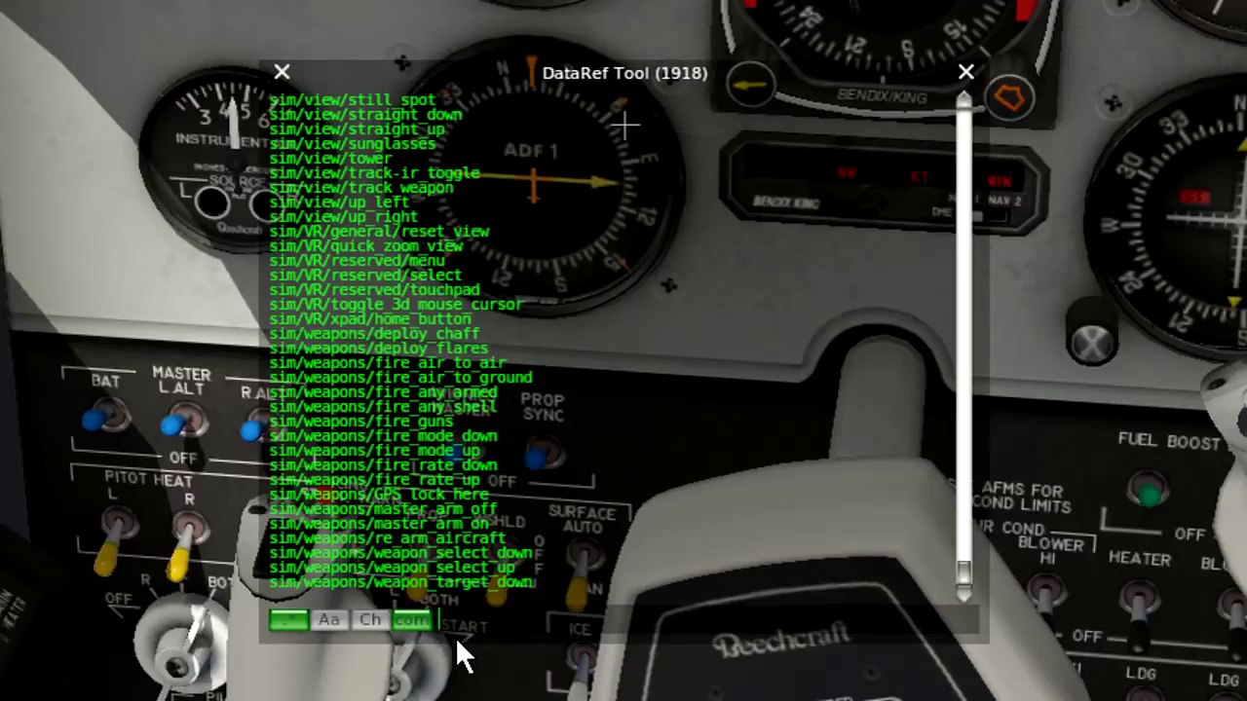
{"action": "left_click", "coordinate": [105, 416]}
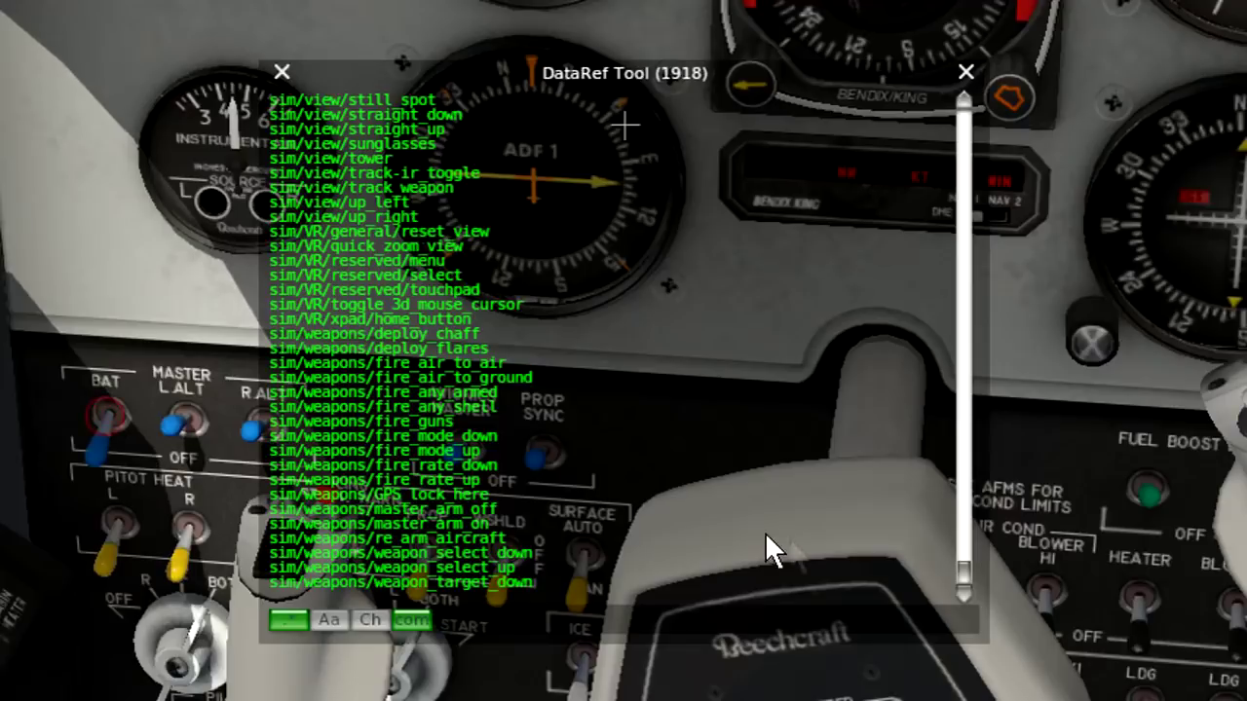
{"action": "left_click_drag", "start_coordinate": [959, 570], "coordinate": [393, 529]}
{"action": "left_click", "coordinate": [102, 450]}
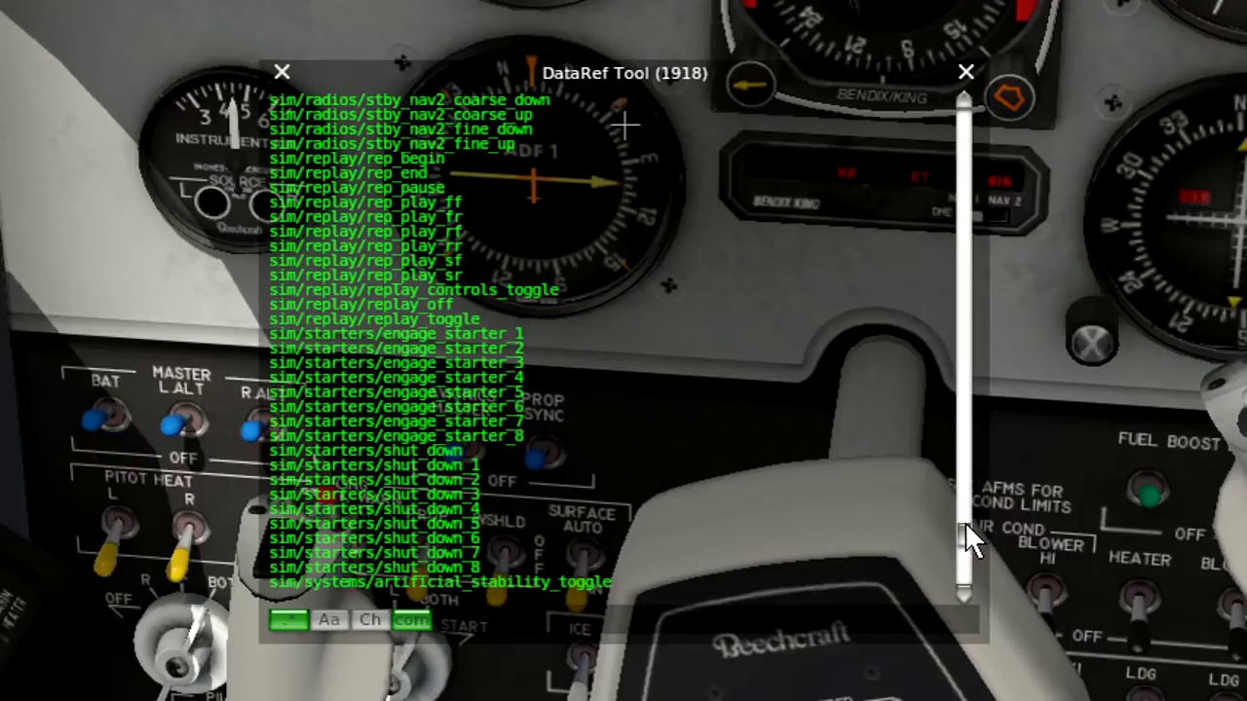
{"action": "scroll", "coordinate": [964, 521], "scroll_direction": "up", "scroll_amount": 3}
{"action": "left_click_drag", "start_coordinate": [962, 550], "coordinate": [914, 137]}
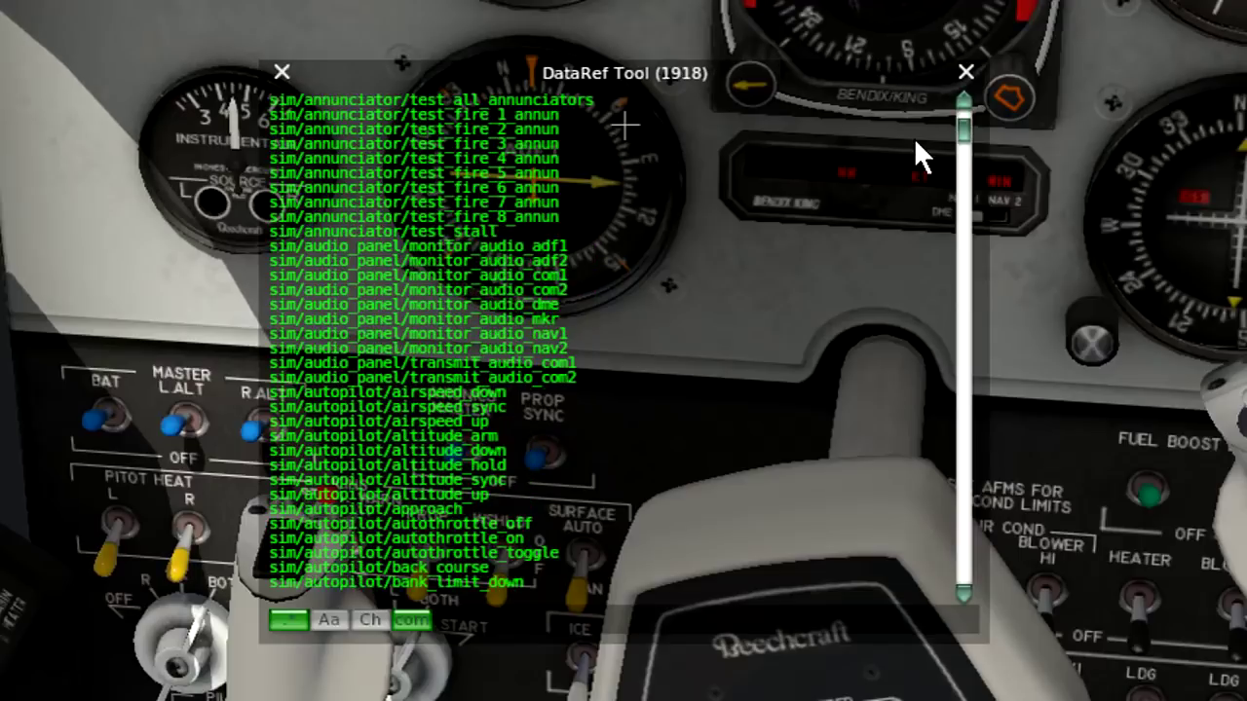
{"action": "left_click", "coordinate": [102, 414]}
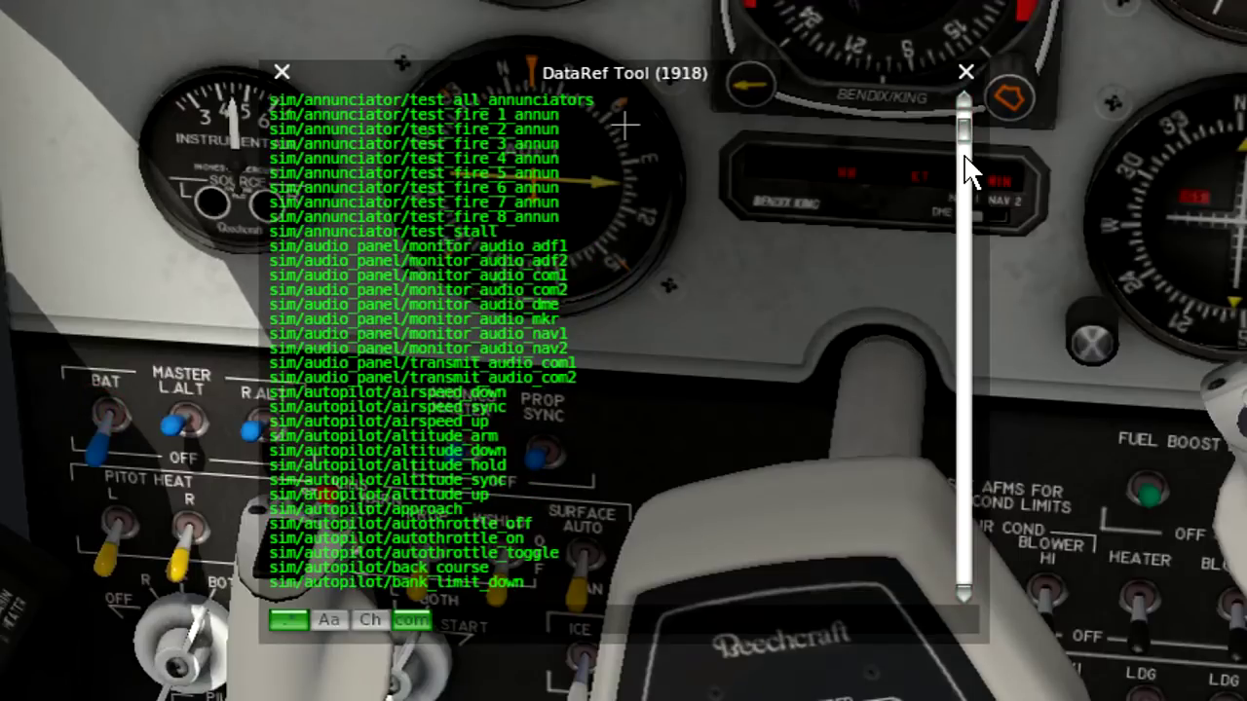
{"action": "left_click_drag", "start_coordinate": [966, 127], "coordinate": [933, 581]}
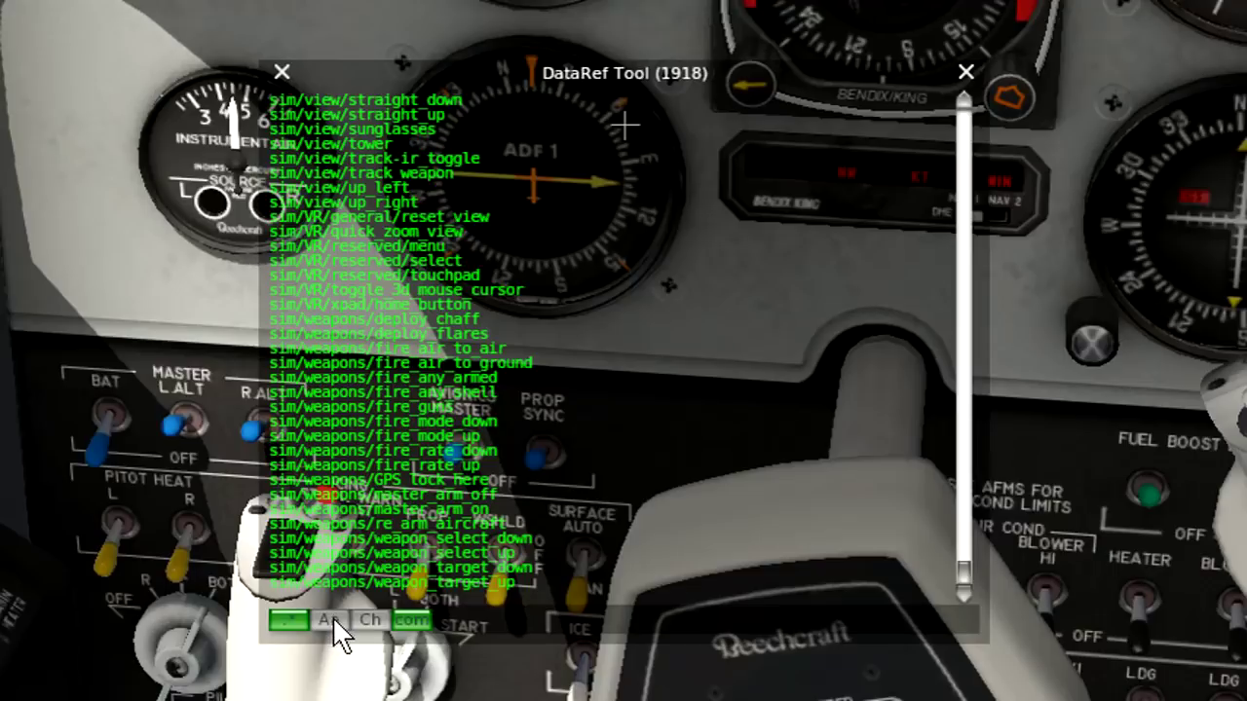
Step: Filter the commands by "batt" and capitalise the search term to "Batt"
{"action": "left_click", "coordinate": [484, 627]}
{"action": "type", "text": "batt"}
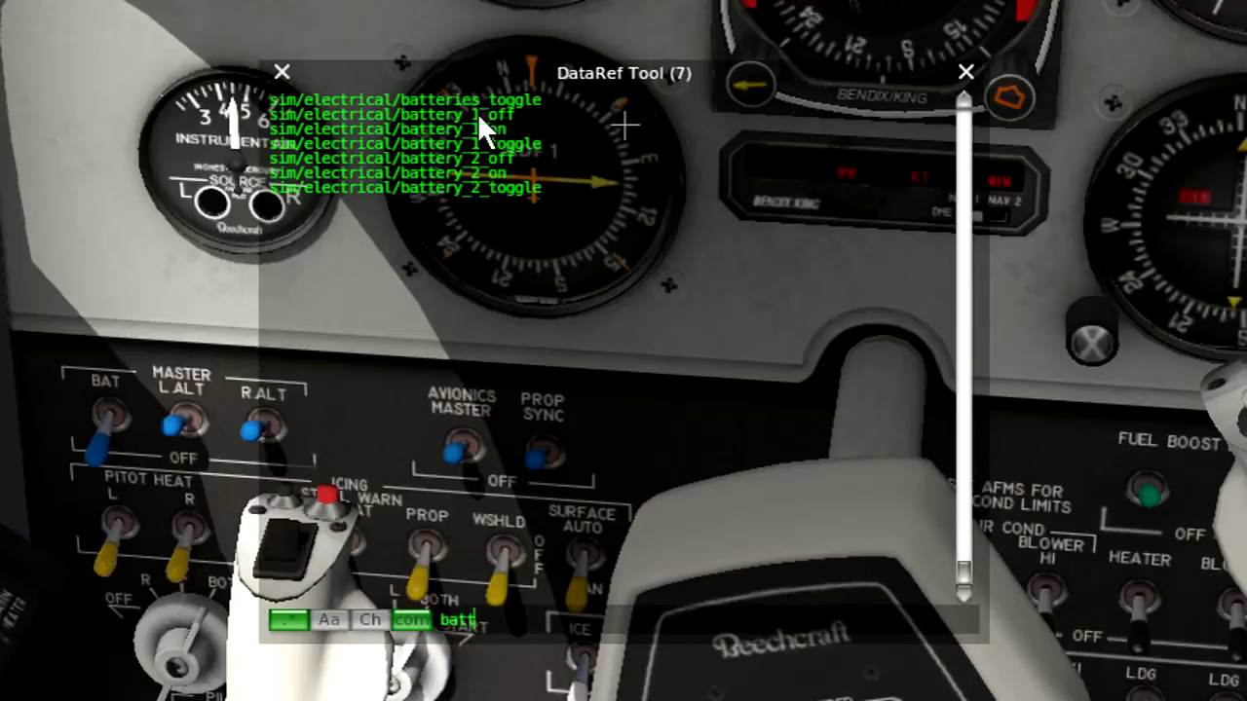
{"action": "left_click", "coordinate": [445, 621]}
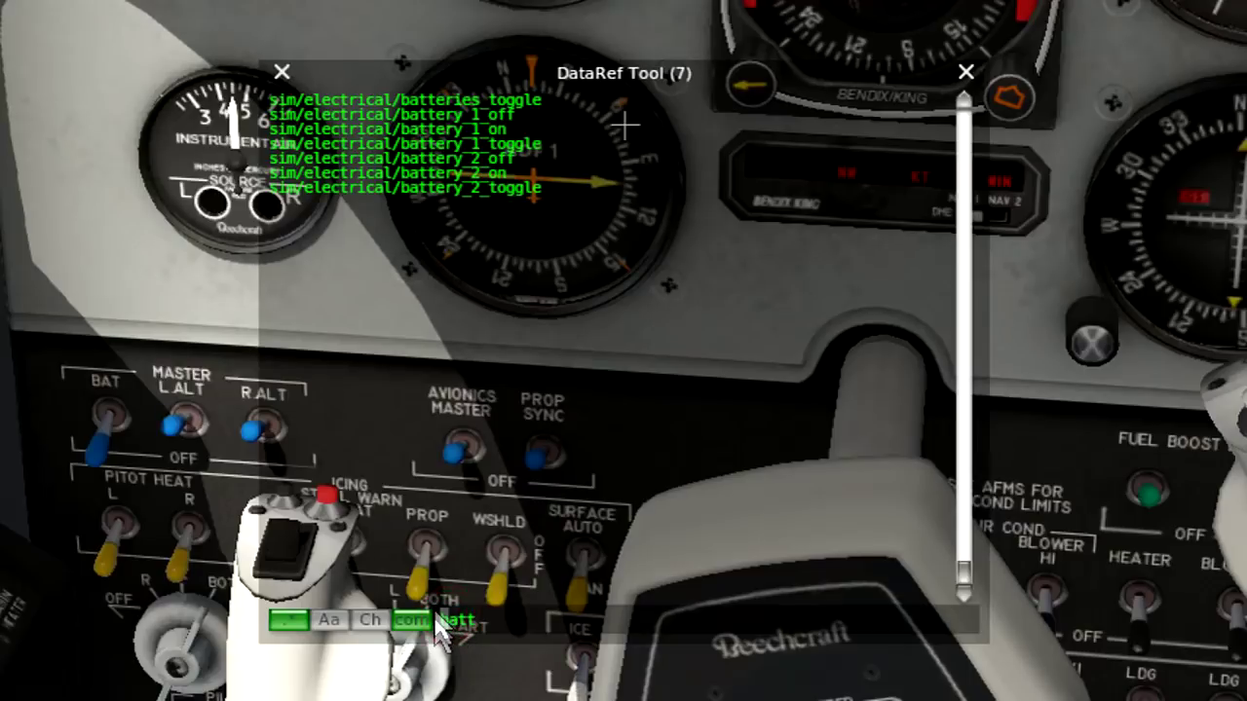
{"action": "type", "text": "B"}
{"action": "key", "text": "Delete"}
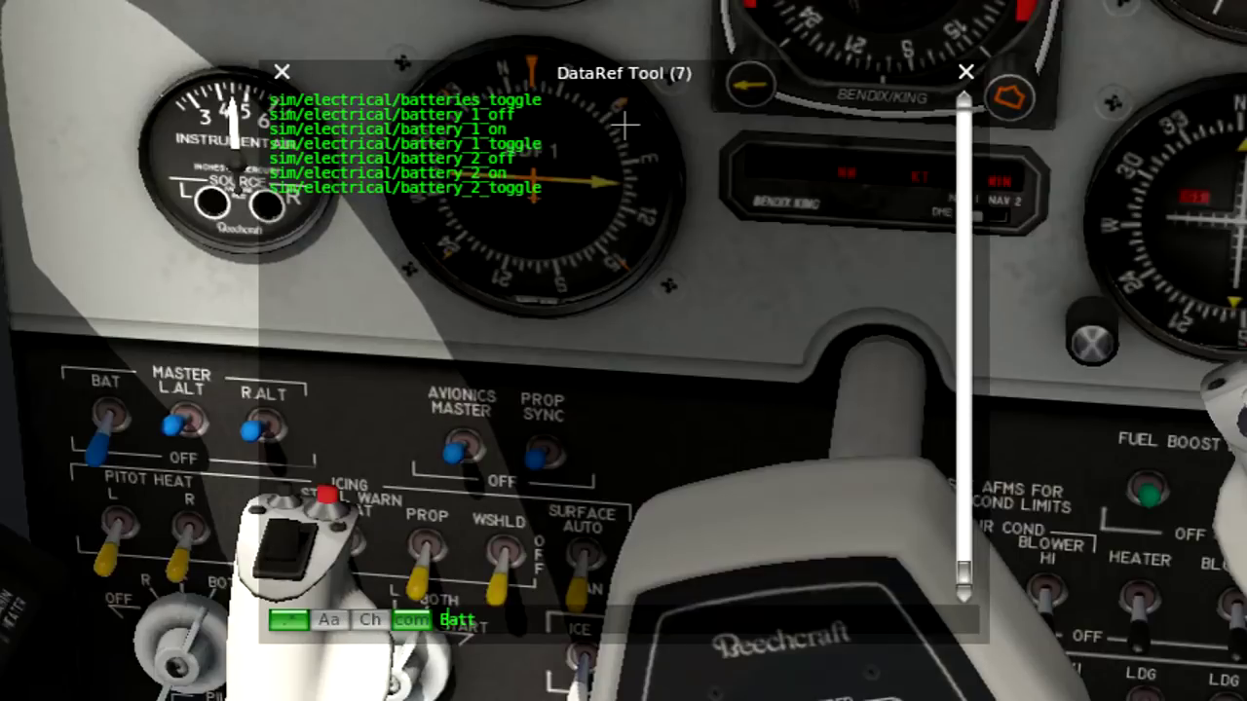
Step: Turn case-sensitive matching on for the "Batt" filter and turn it off again
{"action": "left_click", "coordinate": [334, 613]}
{"action": "left_click", "coordinate": [332, 616]}
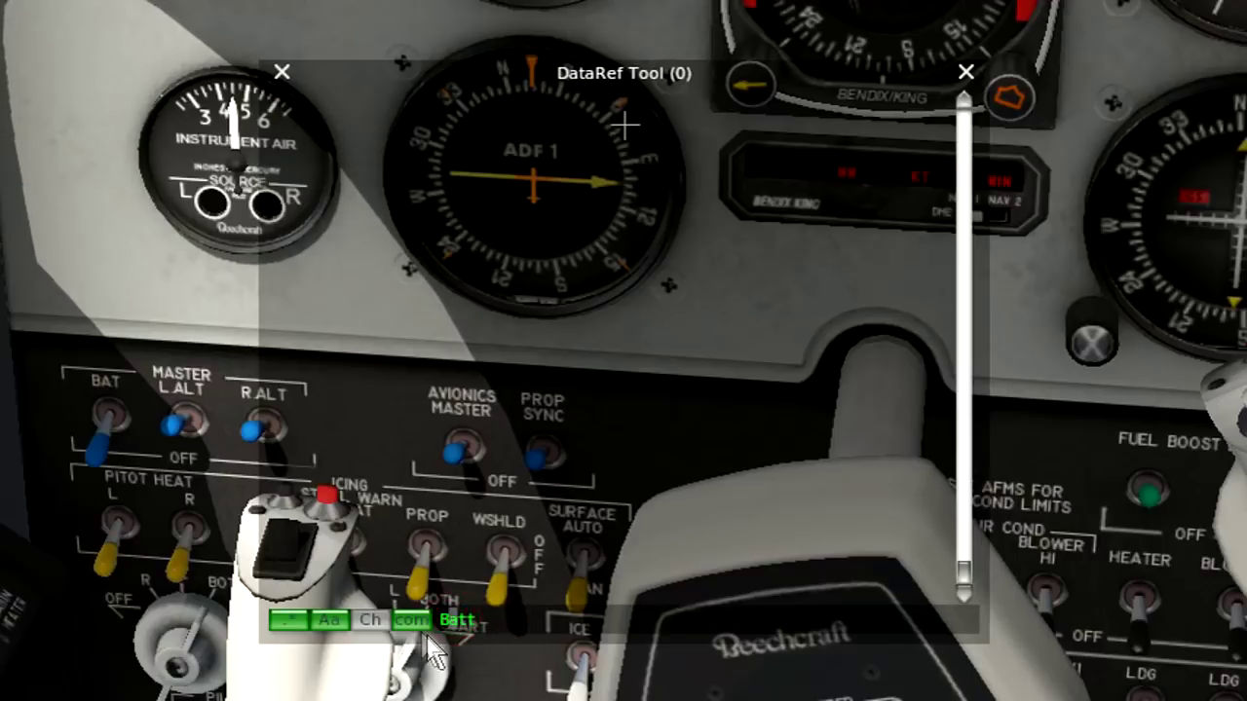
{"action": "left_click", "coordinate": [328, 618]}
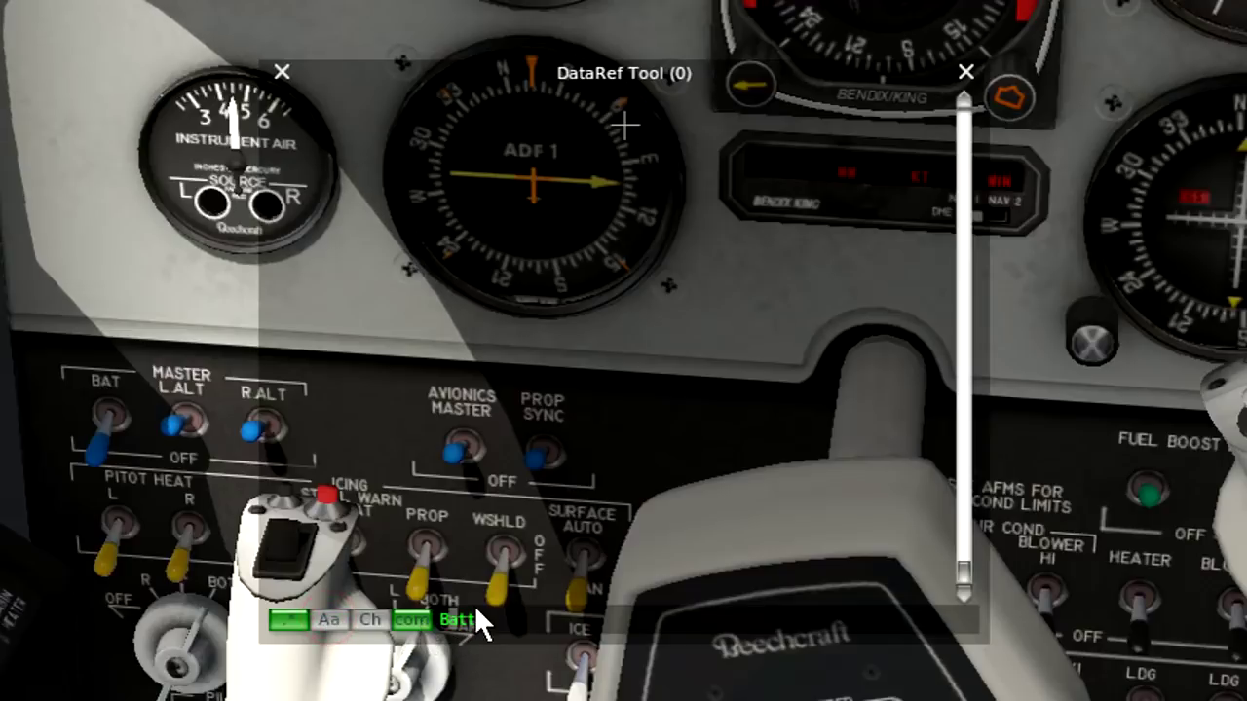
Step: Change the filter to lowercase "batt" and back to "Batt", and close the DataRef Tool search window
{"action": "left_click", "coordinate": [425, 601]}
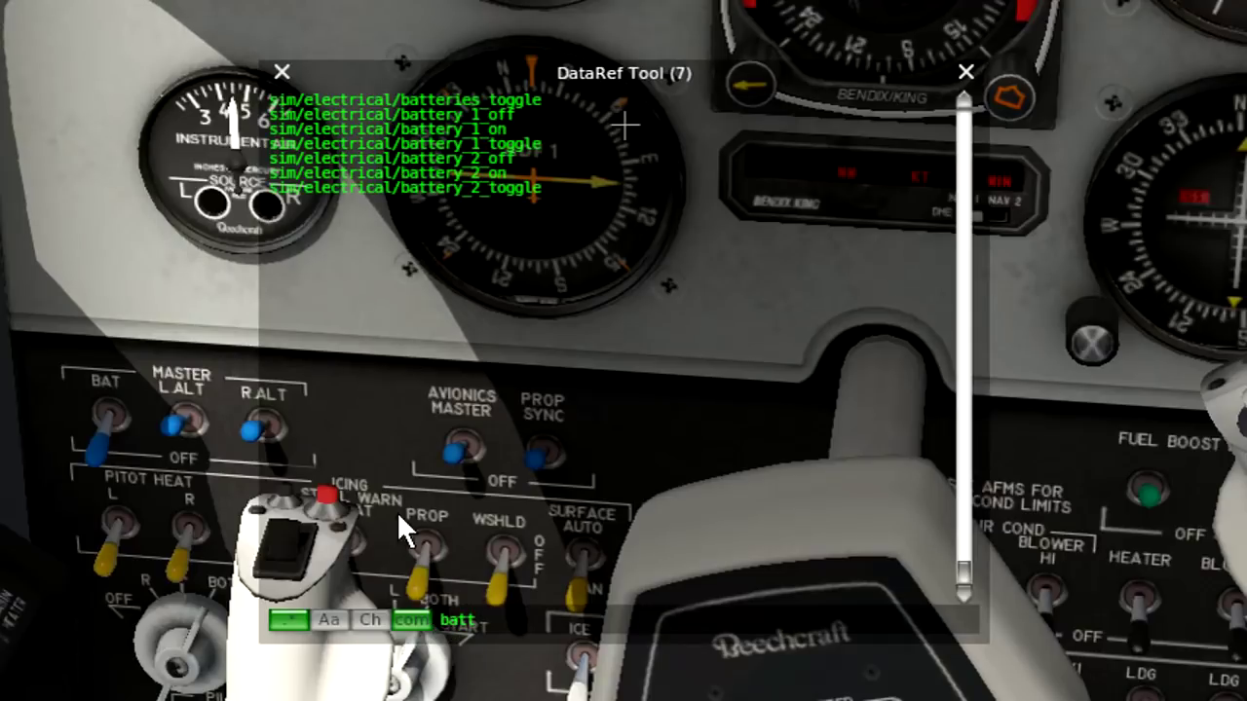
{"action": "double_click", "coordinate": [454, 621]}
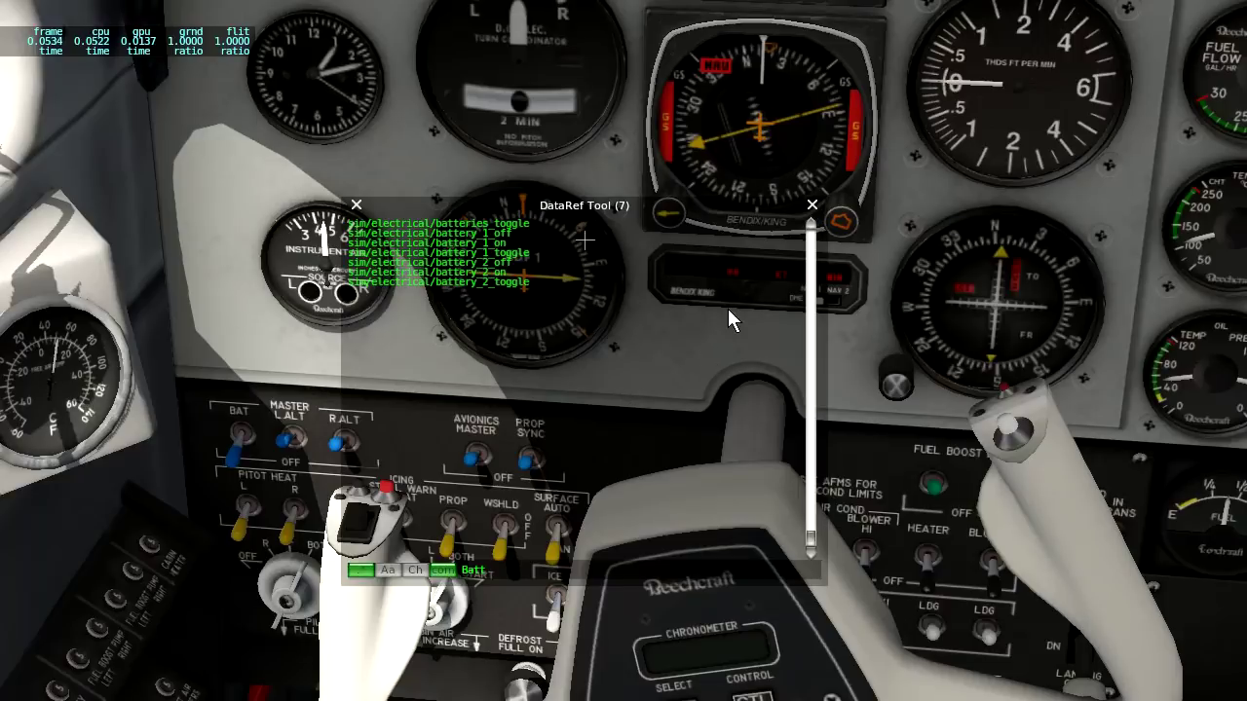
{"action": "left_click", "coordinate": [815, 207]}
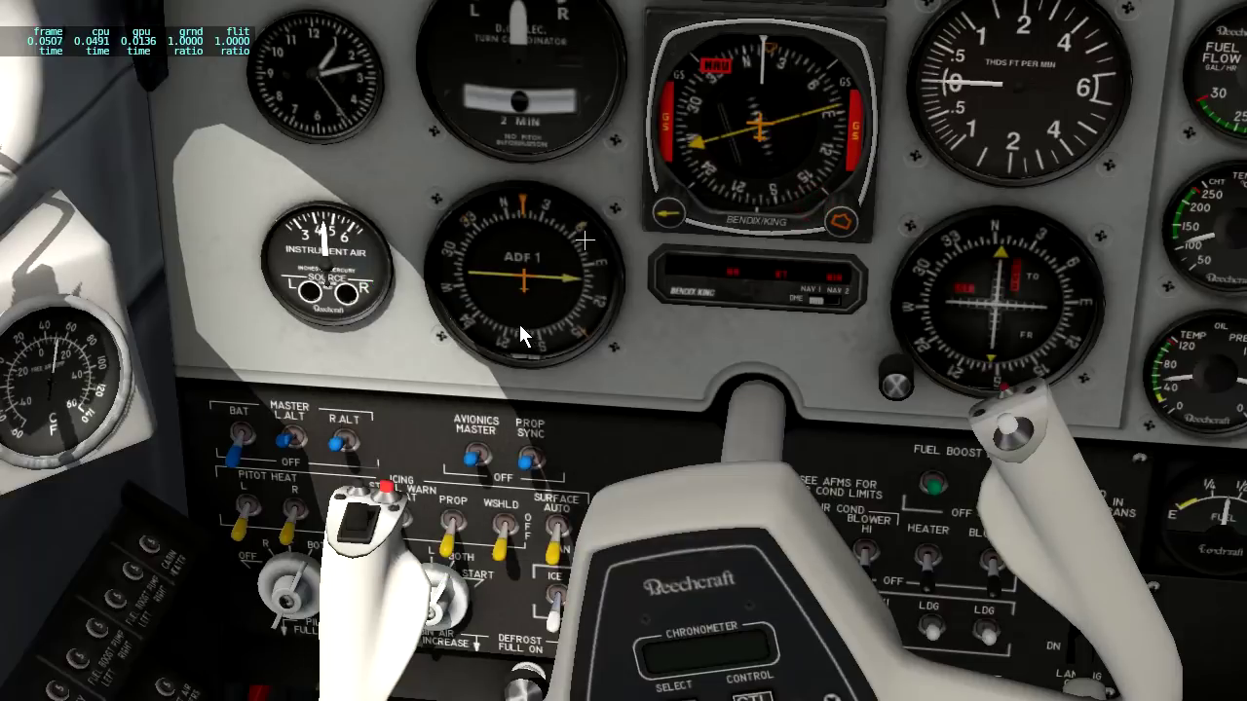